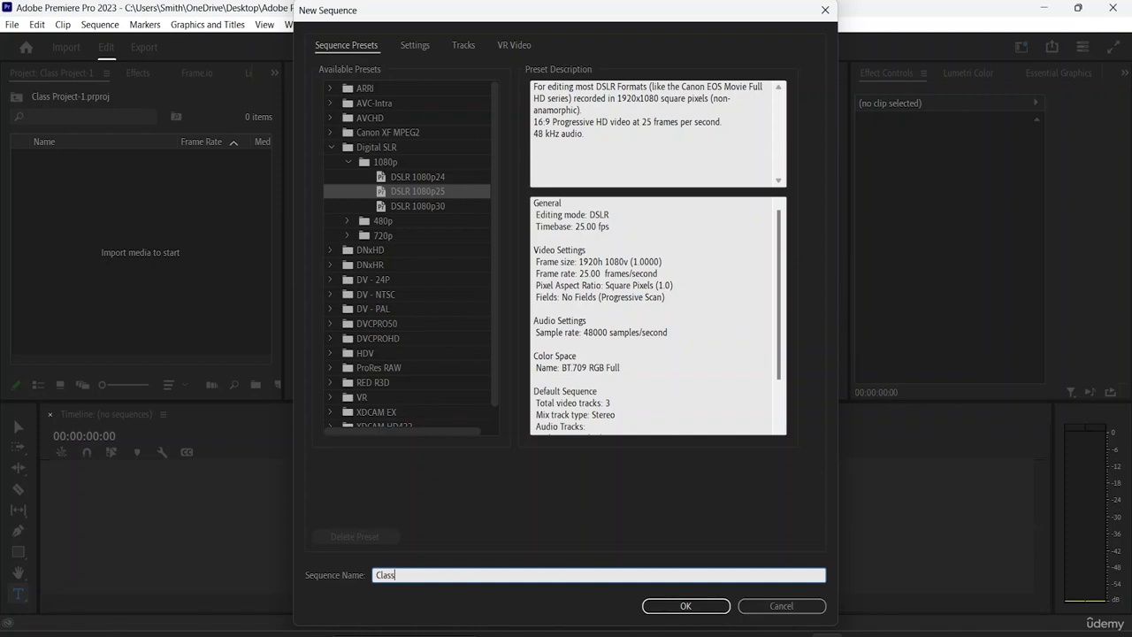
- Name the new sequence Class Project-1, check its DSLR 1080p25 settings and create it
text(Project-1)
click(421, 53)
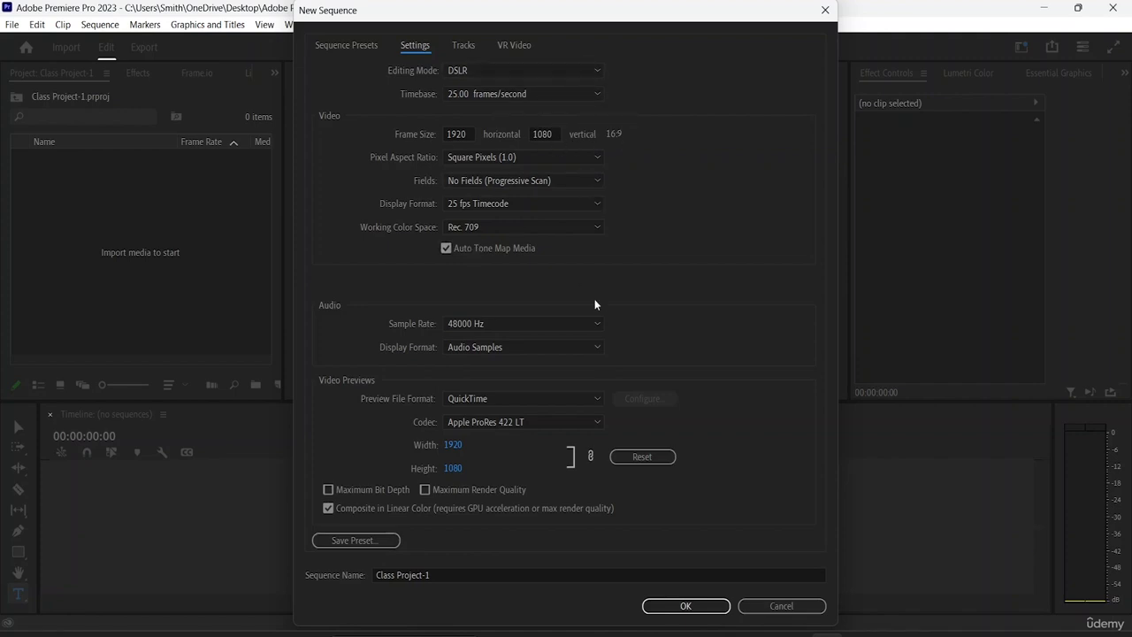
click(688, 605)
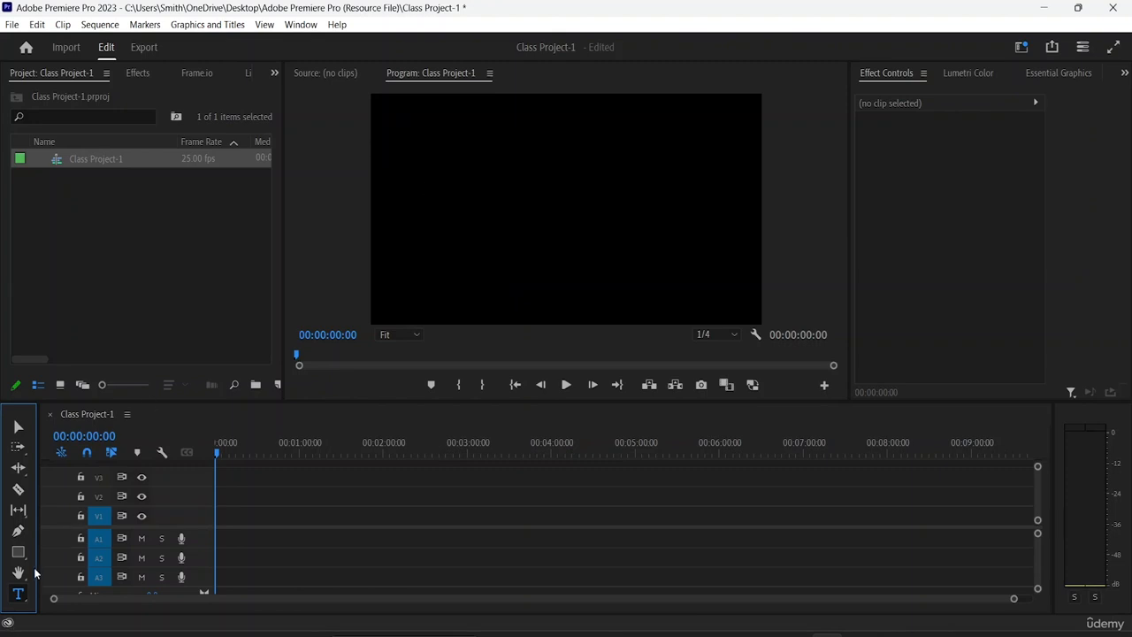
- Create a large text box in the middle of the frame reading "MOTION GRAPHIC" and "PROJECT" on two lines
click(21, 592)
drag(456, 137, 685, 276)
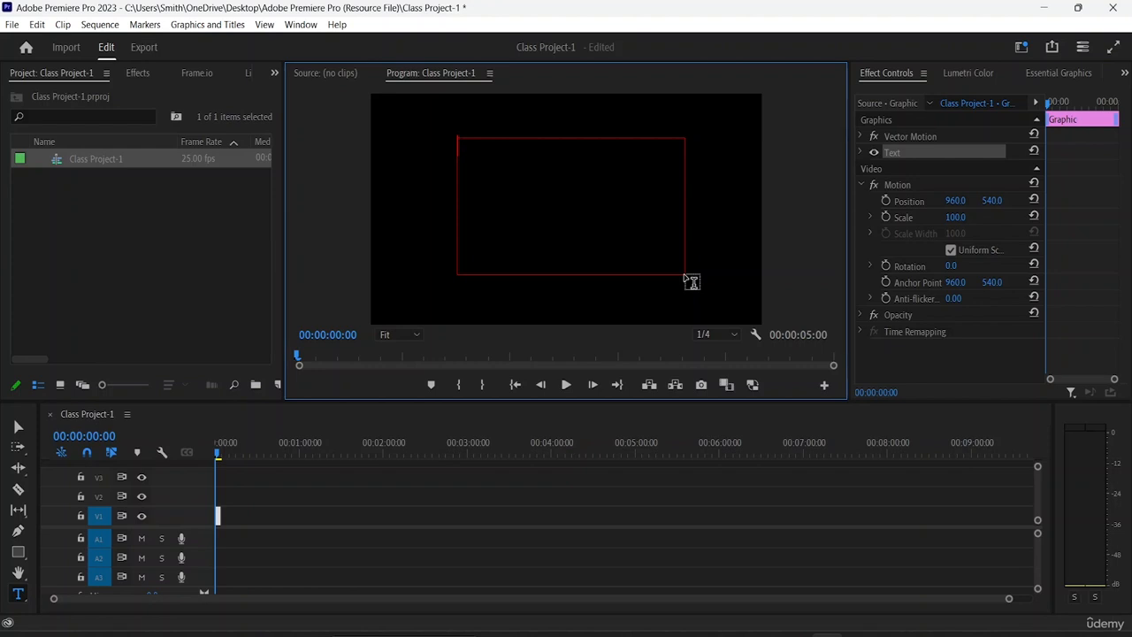
text(MOTION GR)
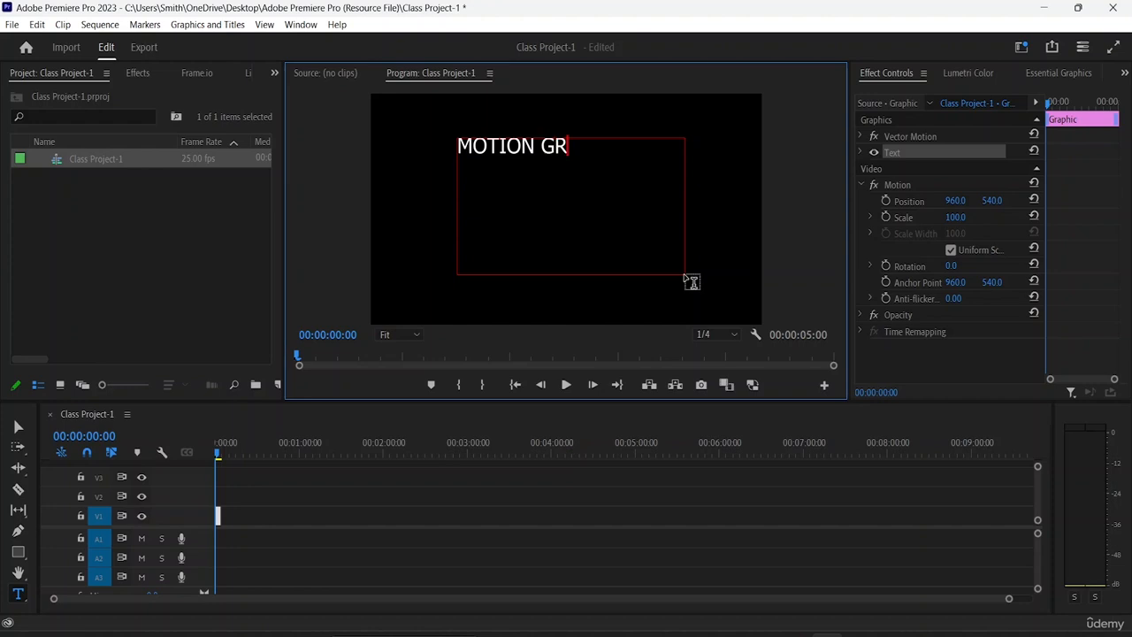
text(APHI)
key(BackSpace)
text(C)
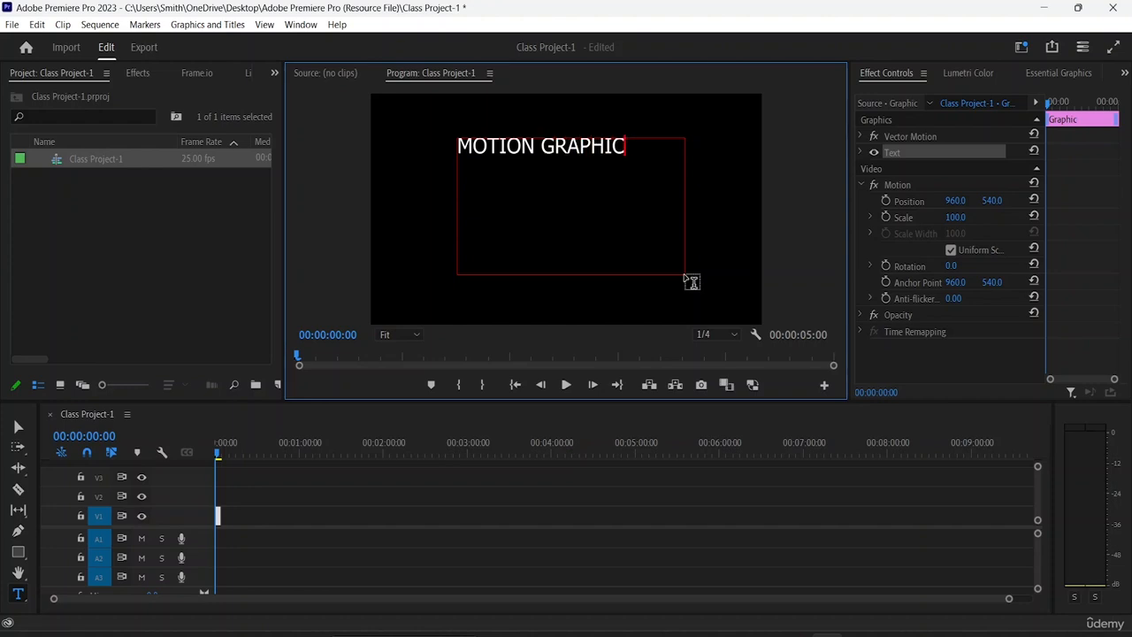
key(Return)
text(PROJECT)
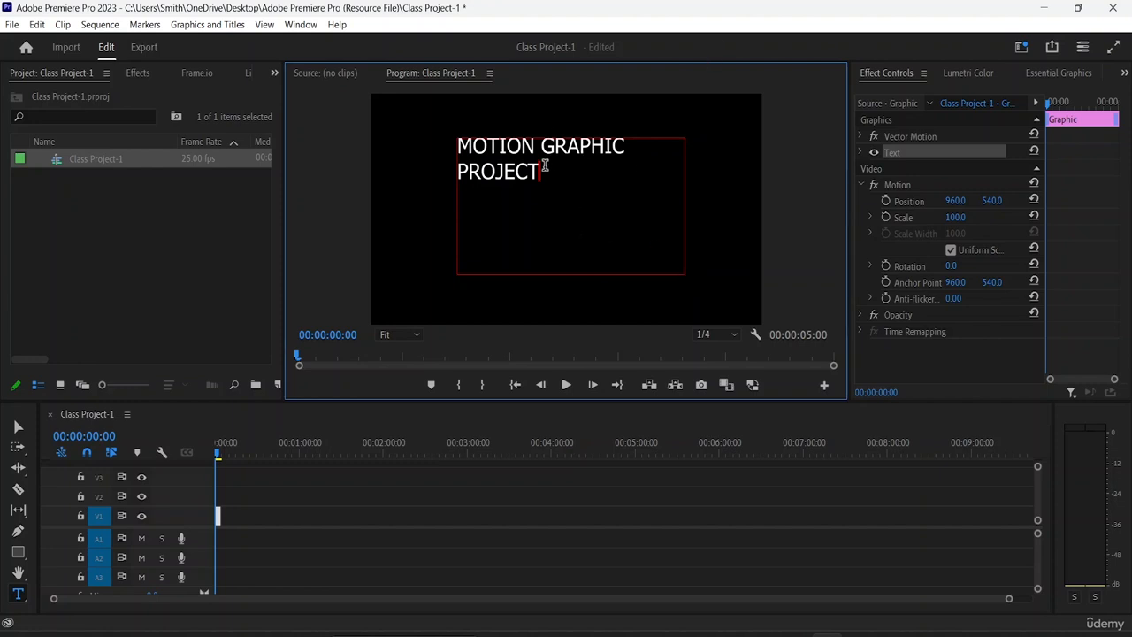
- Select all of the title text and show its properties in Essential Graphics
drag(545, 165, 443, 135)
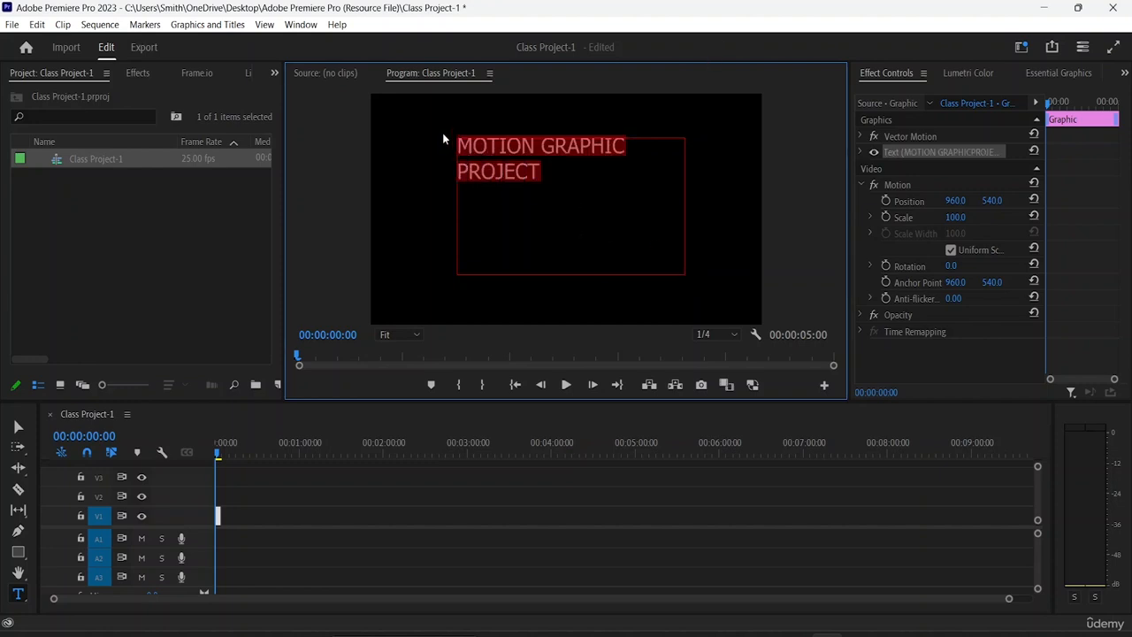
click(1068, 75)
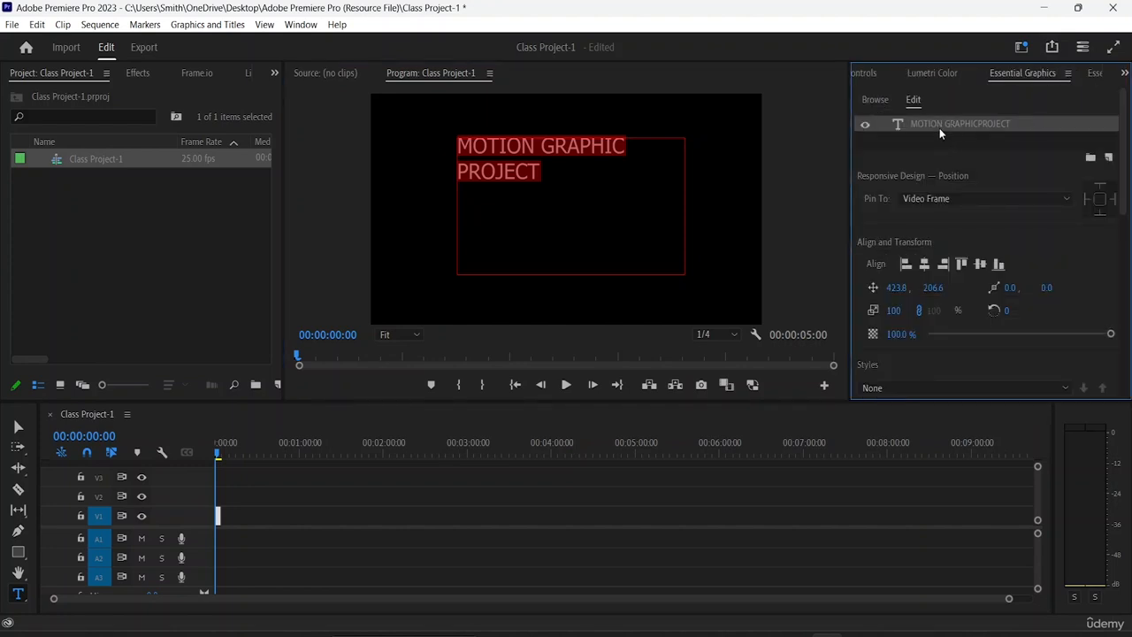
click(20, 429)
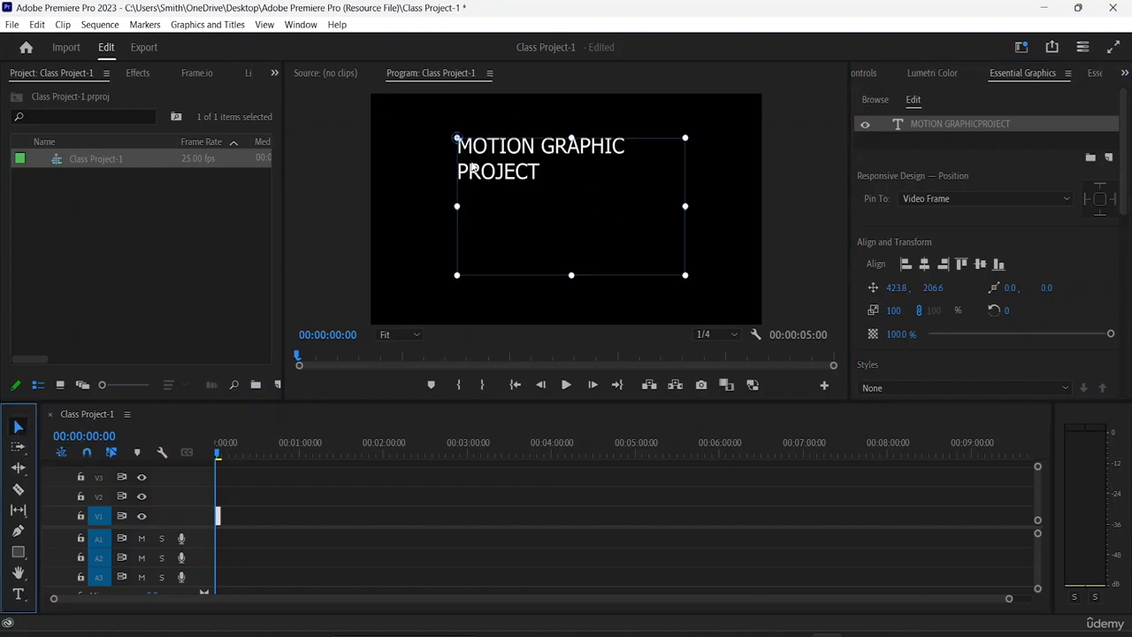
double_click(536, 165)
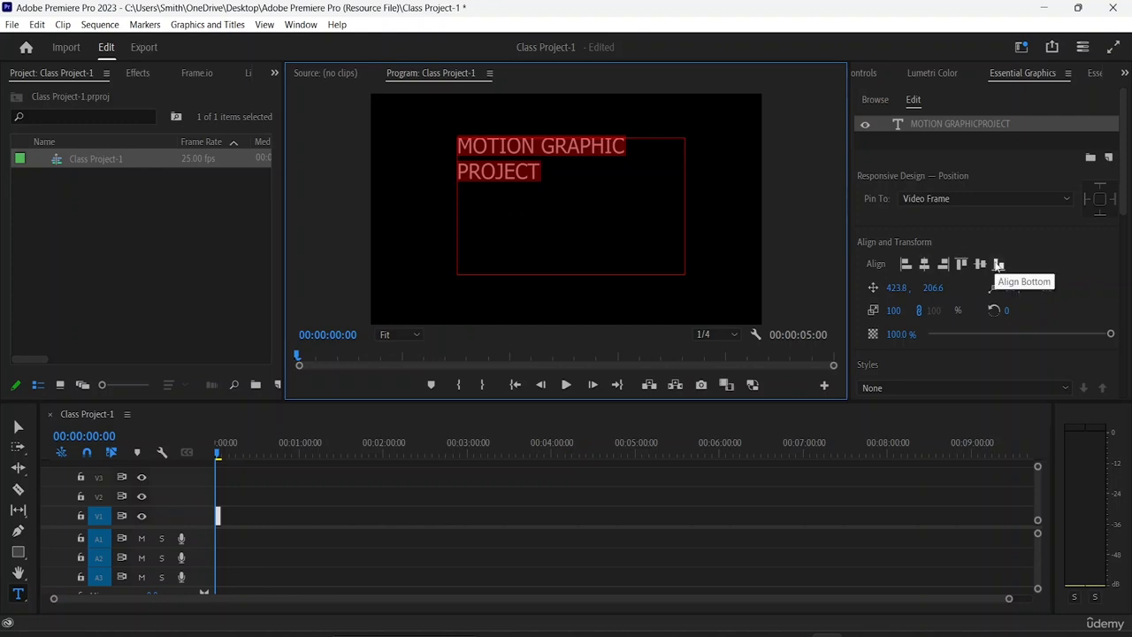
click(876, 99)
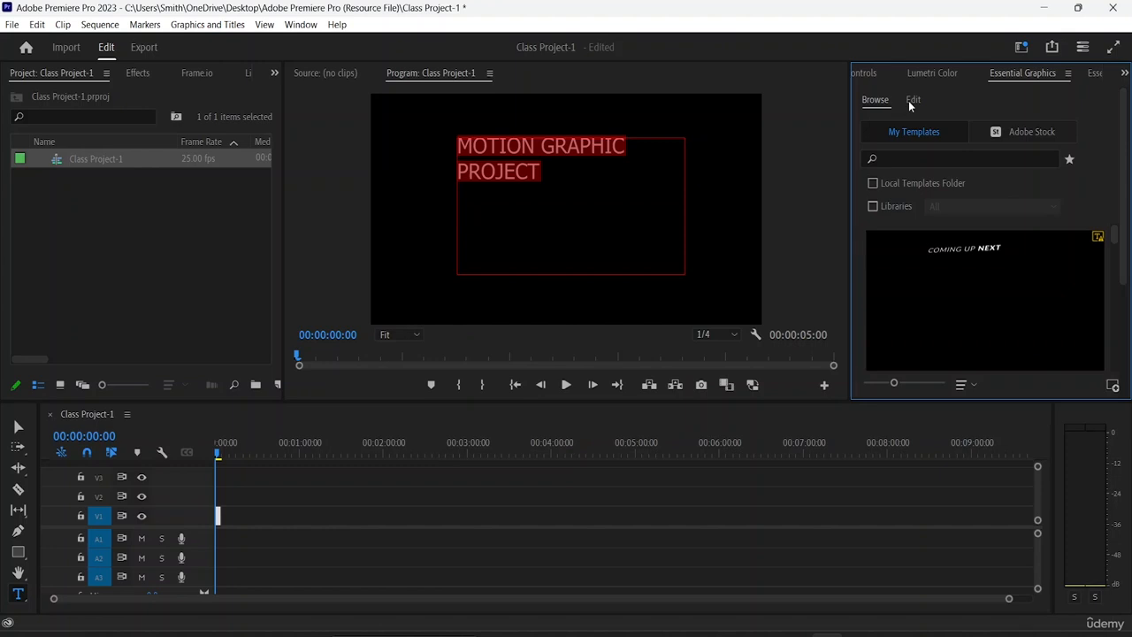
click(912, 100)
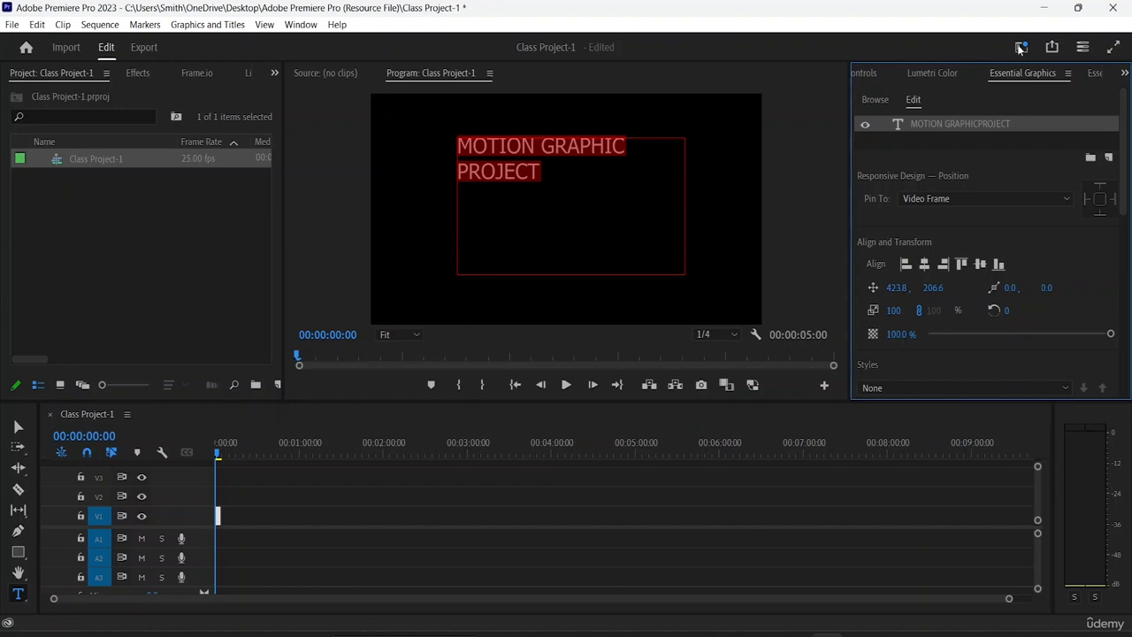
double_click(923, 129)
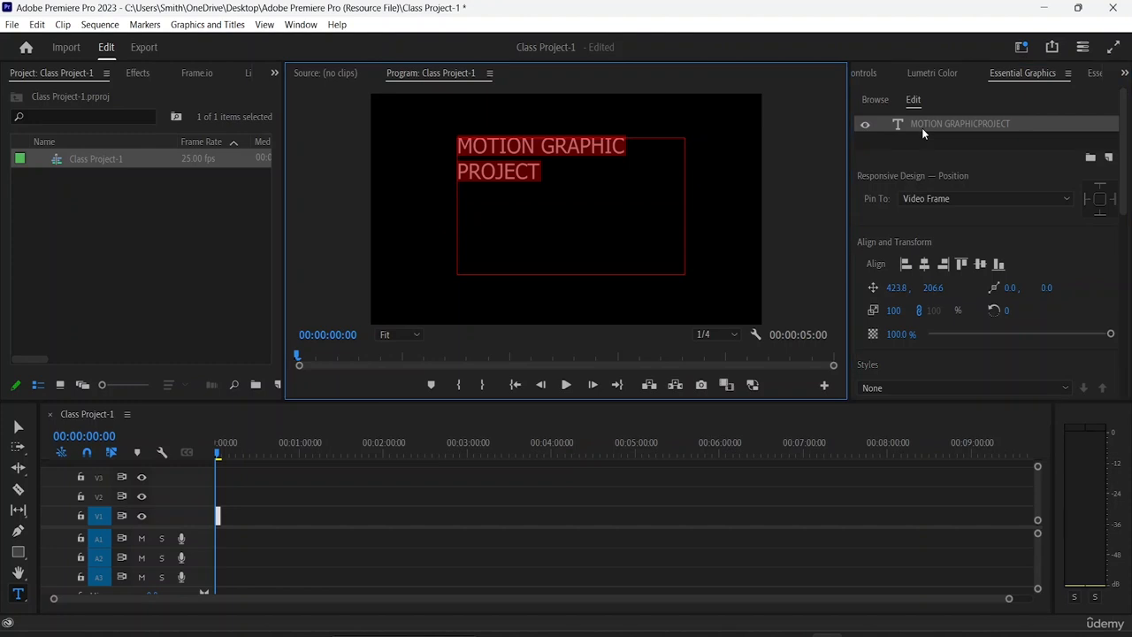
click(922, 124)
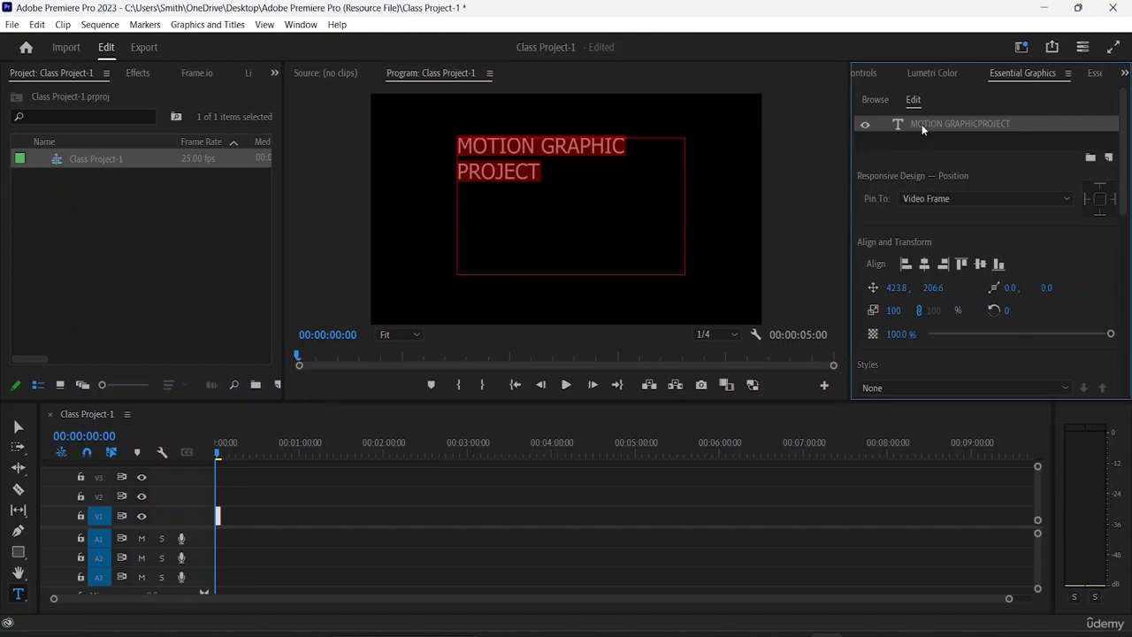
click(871, 101)
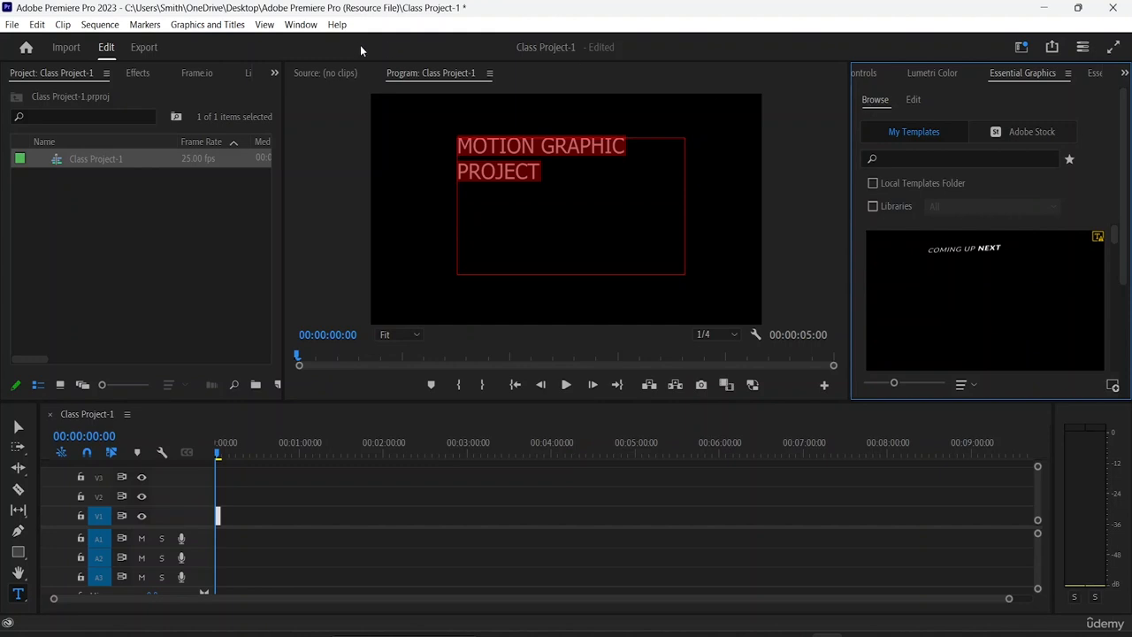
- Switch to the Editing workspace and show the Media Browser
click(301, 25)
mouse_move(330, 42)
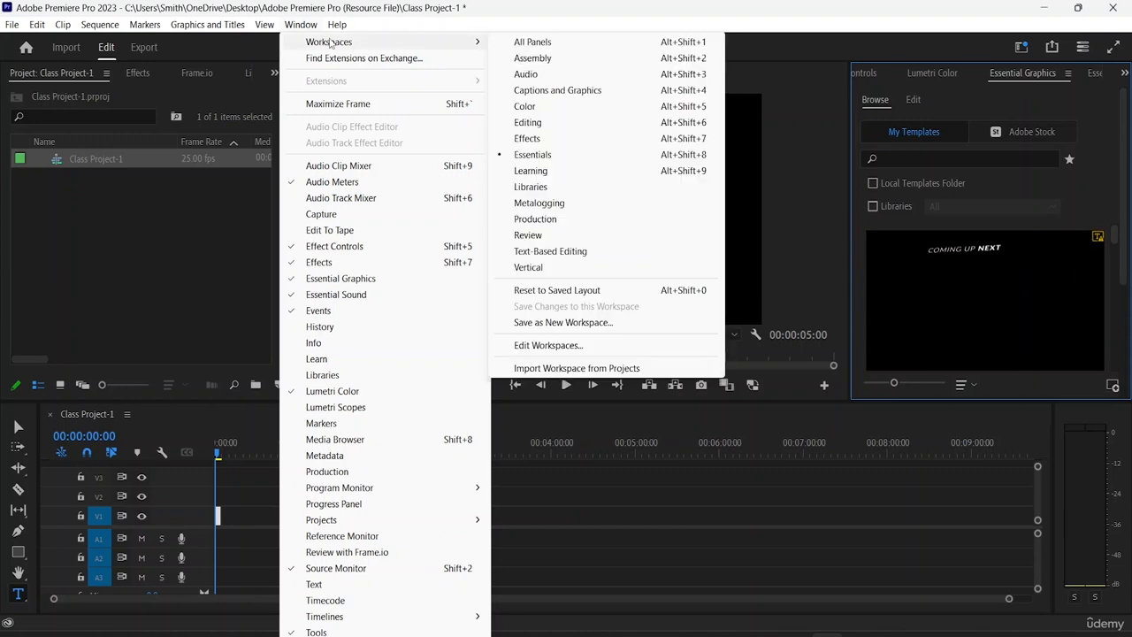
click(534, 123)
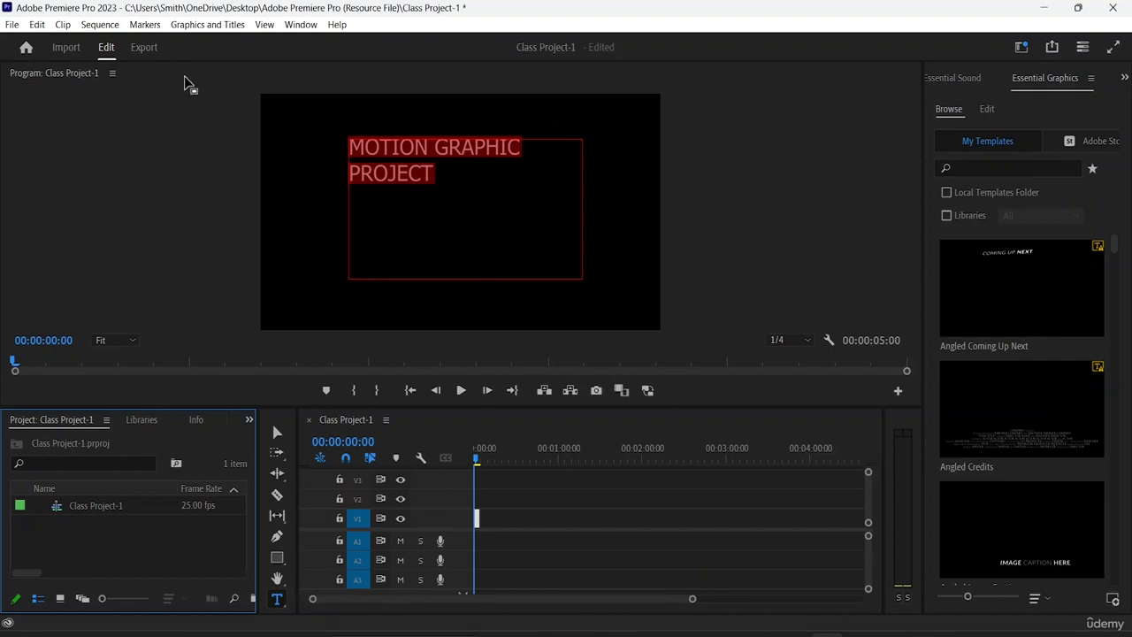
click(300, 24)
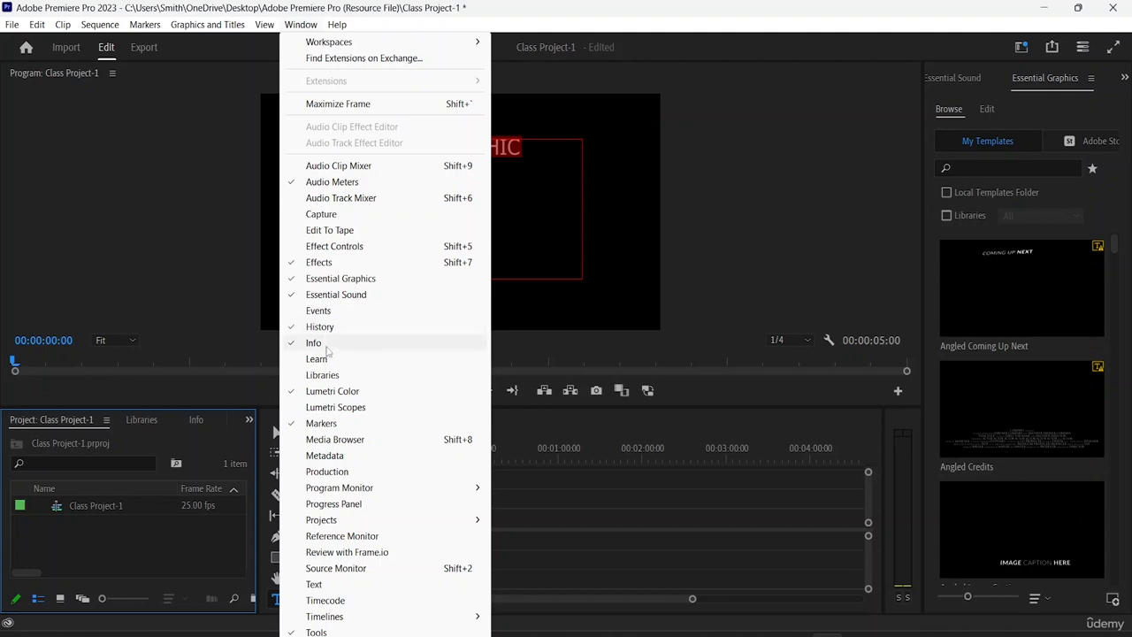
click(335, 440)
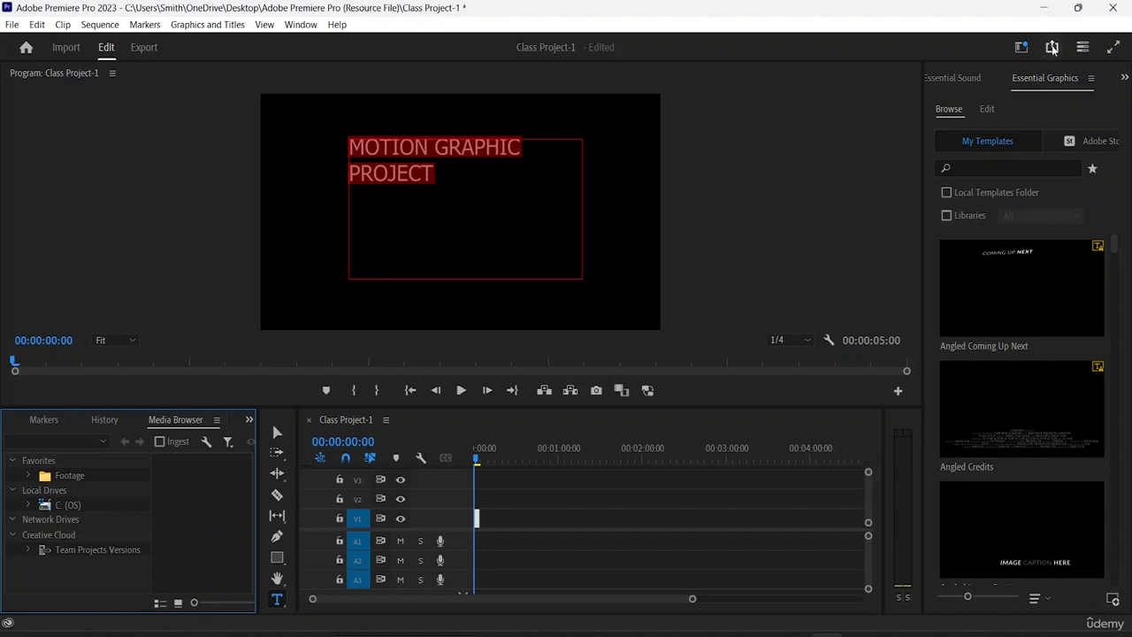
- Set the selected title's font to Wide Latin and centre-align its text
click(989, 111)
click(989, 111)
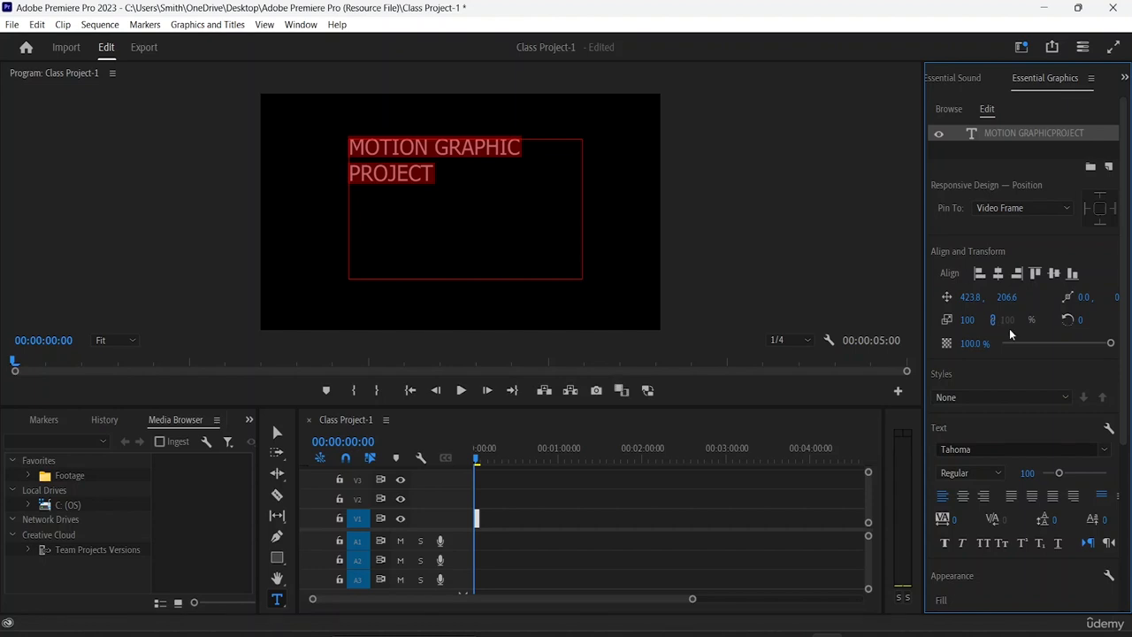
click(1106, 452)
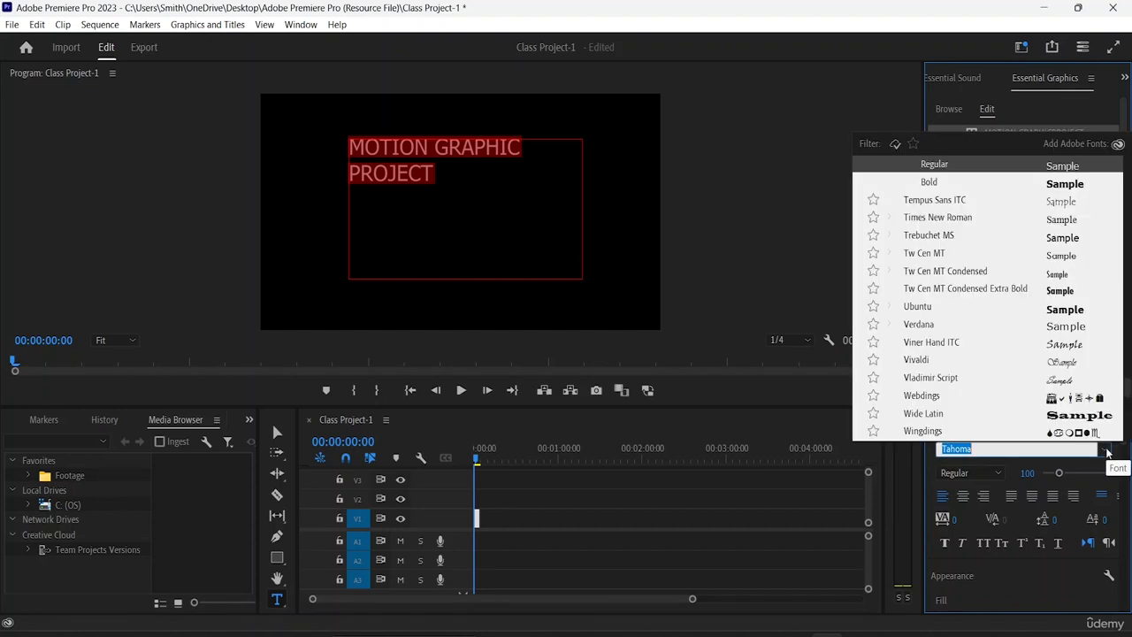
click(1085, 418)
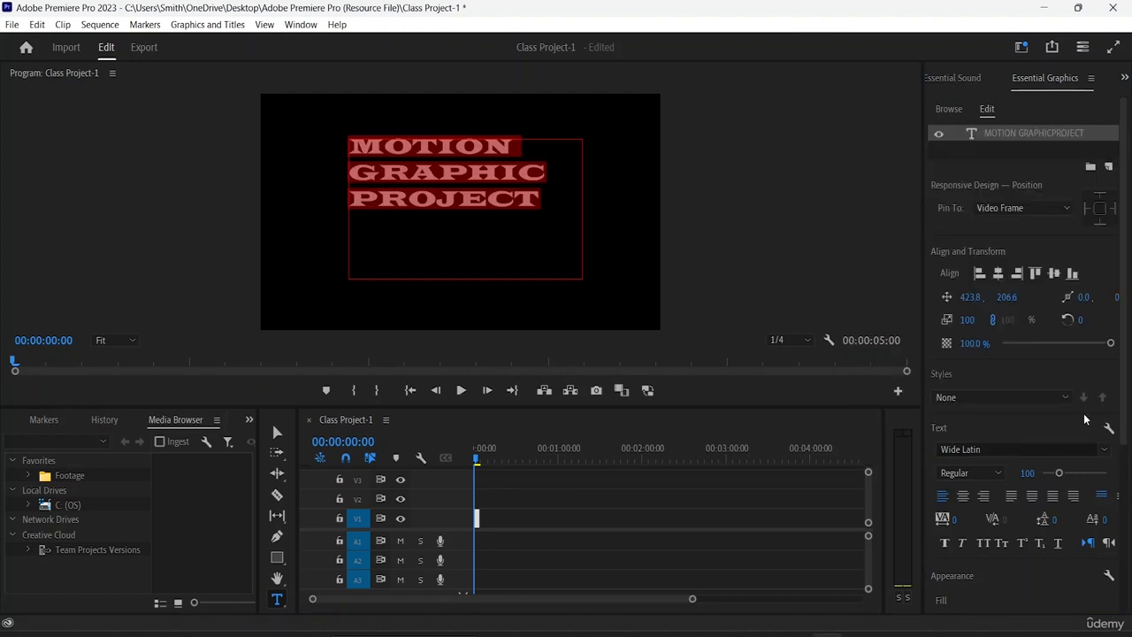
click(965, 497)
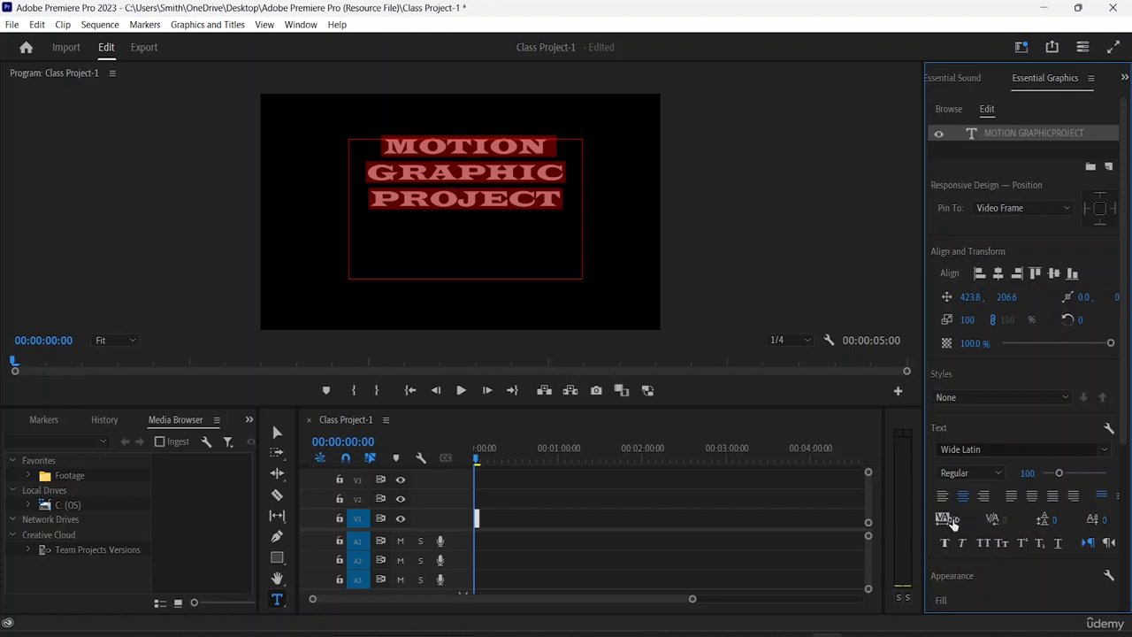
- Set the title text's tracking to 131 and its leading to 38
mouse_move(958, 522)
mouse_down()
mouse_move(1053, 522)
mouse_move(968, 519)
mouse_up()
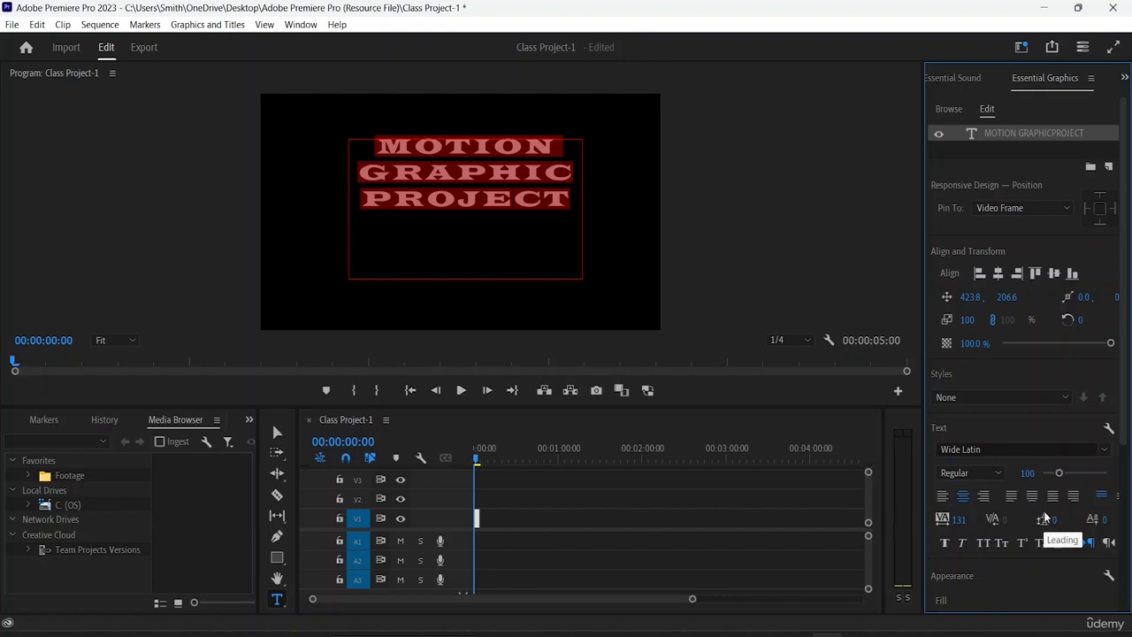
drag(1054, 520, 1068, 519)
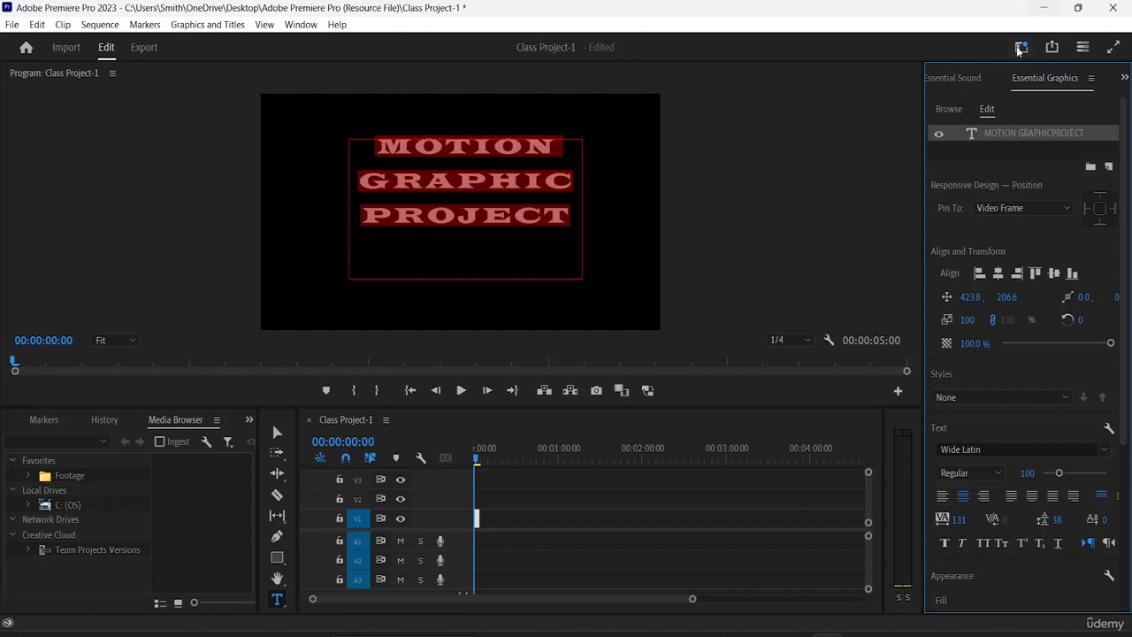
click(964, 85)
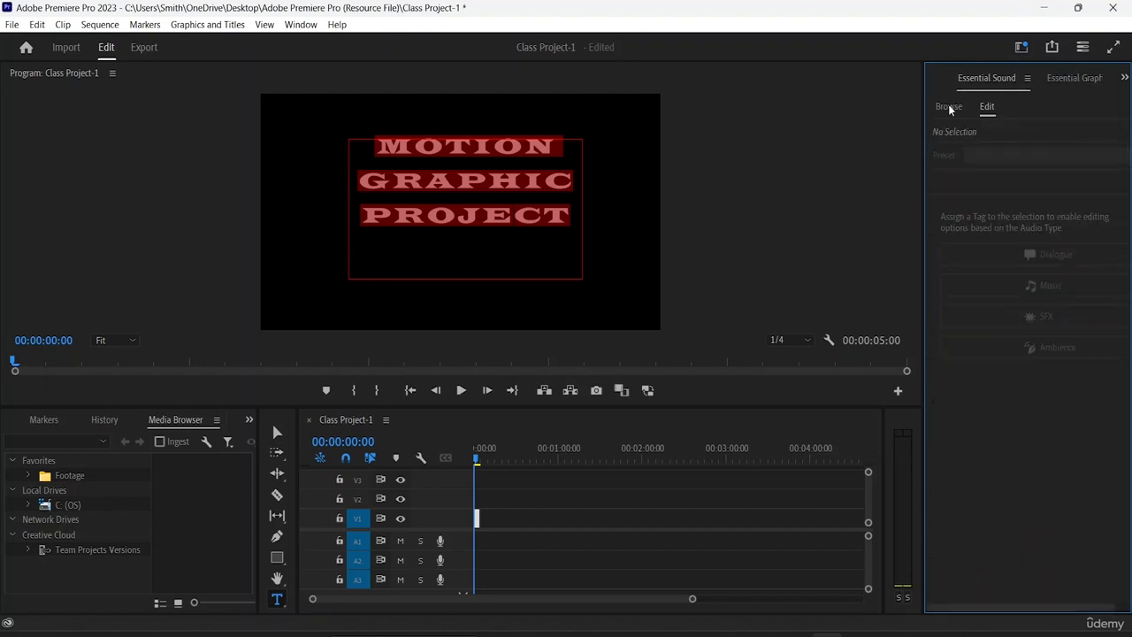
click(949, 107)
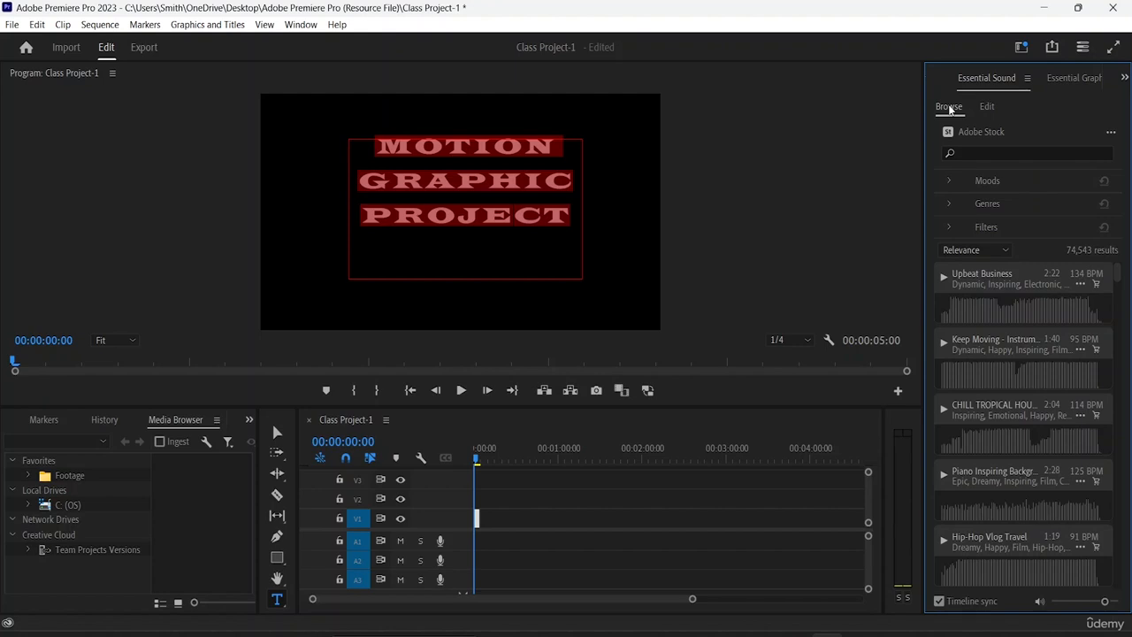
click(1068, 80)
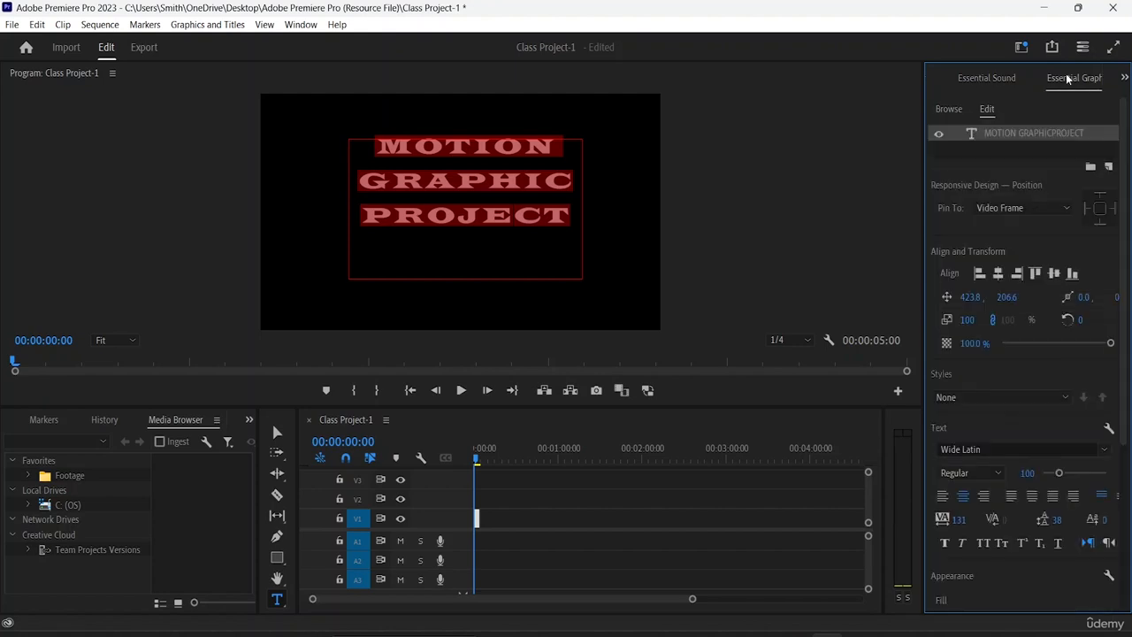
click(949, 110)
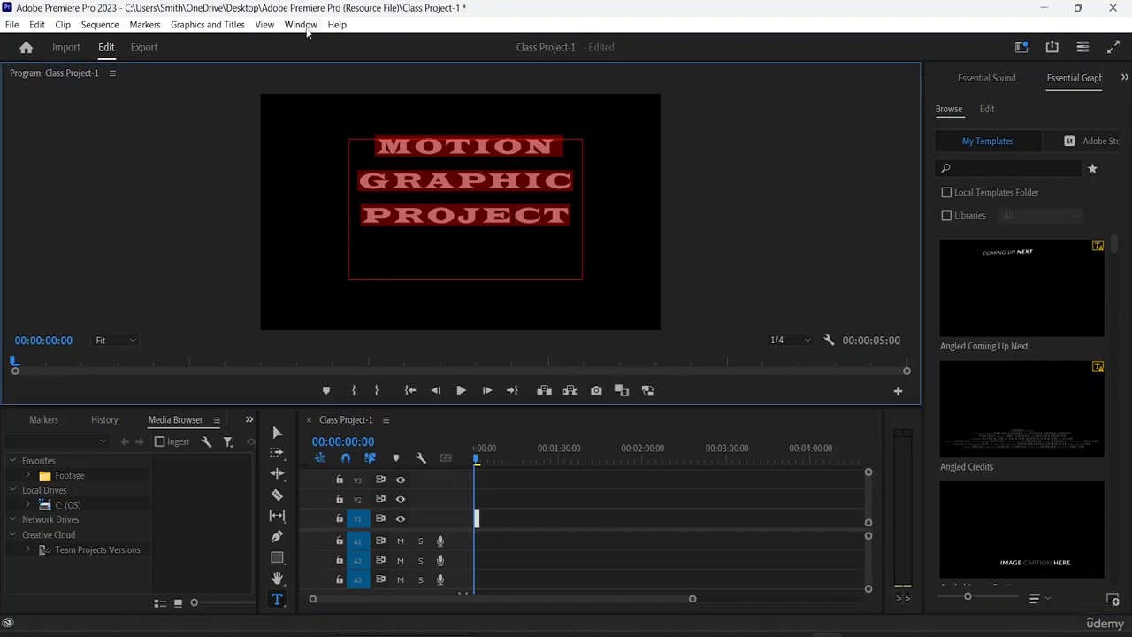
- Switch to the All Panels workspace and widen the keyframe area of the title graphic's Effect Controls
click(300, 25)
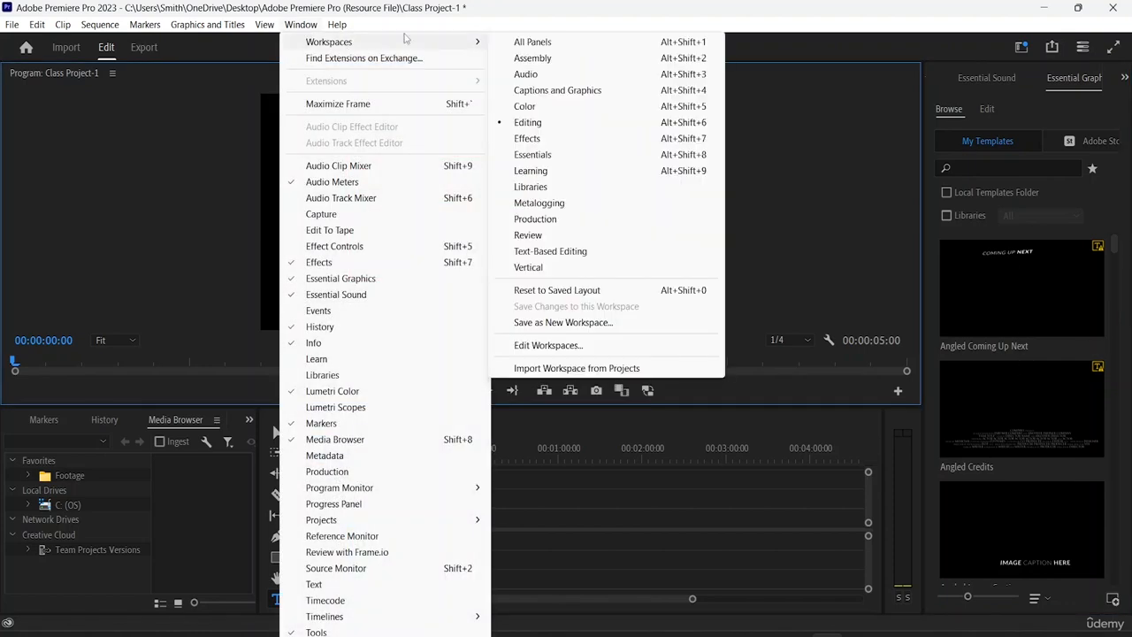
mouse_move(434, 41)
click(560, 41)
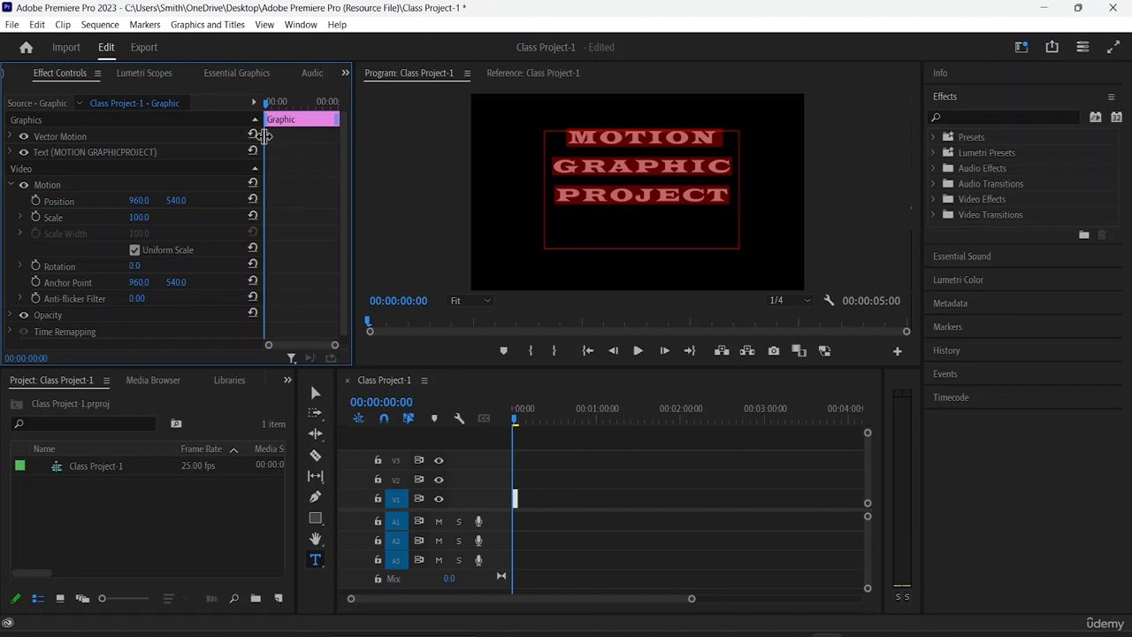
drag(261, 135, 195, 135)
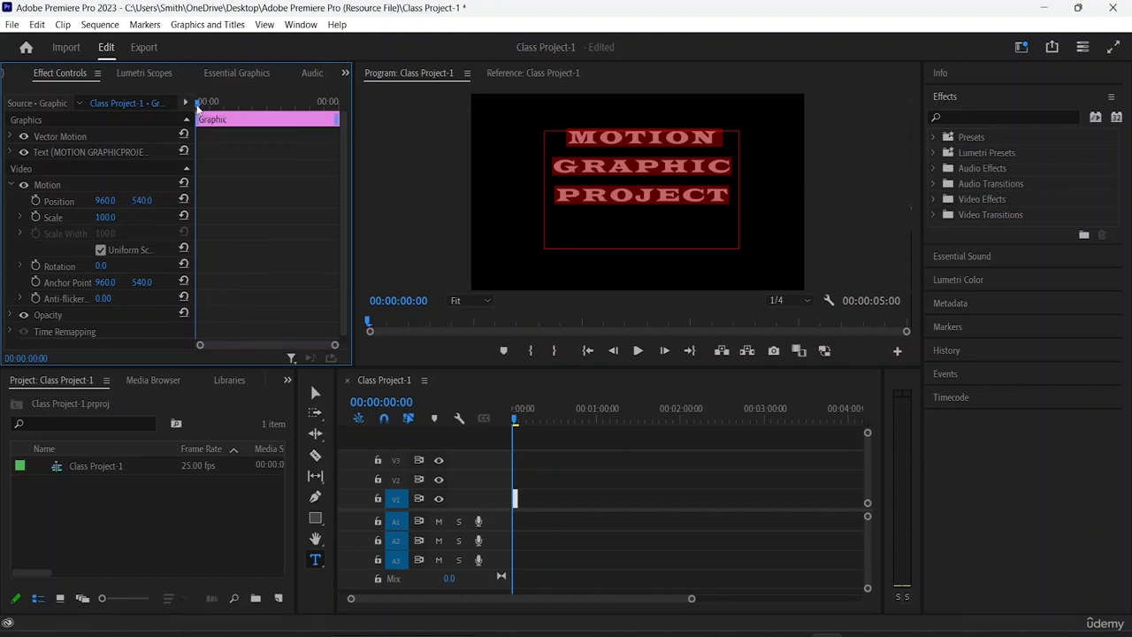
- Scrub the playhead through the title graphic in Effect Controls and leave it at 00:00:00:08
drag(197, 107, 233, 114)
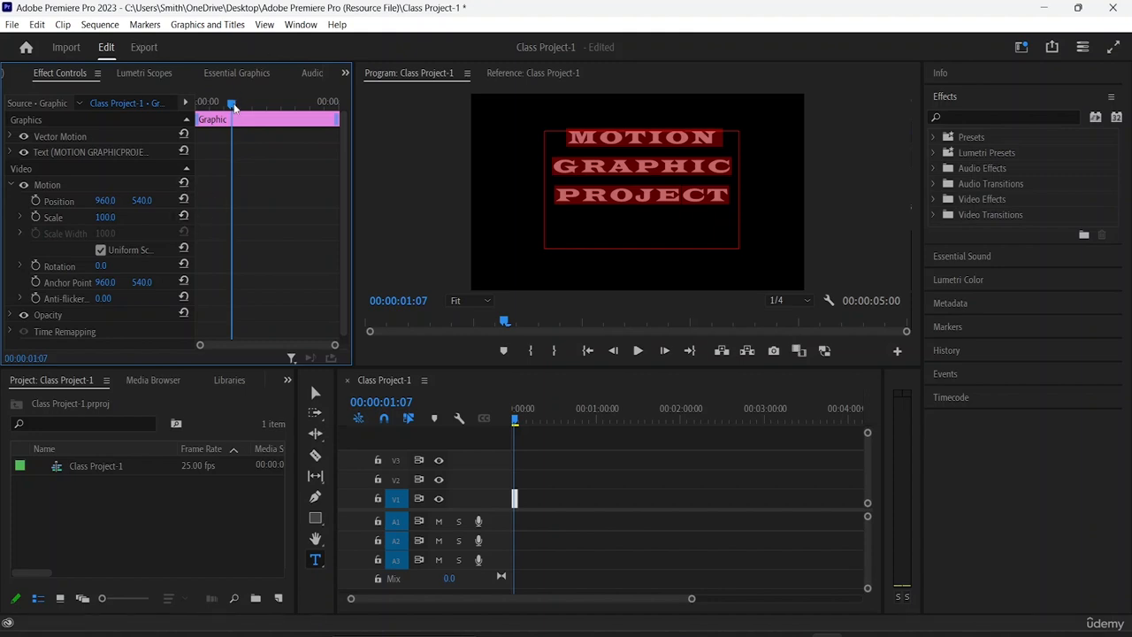
drag(234, 104, 269, 119)
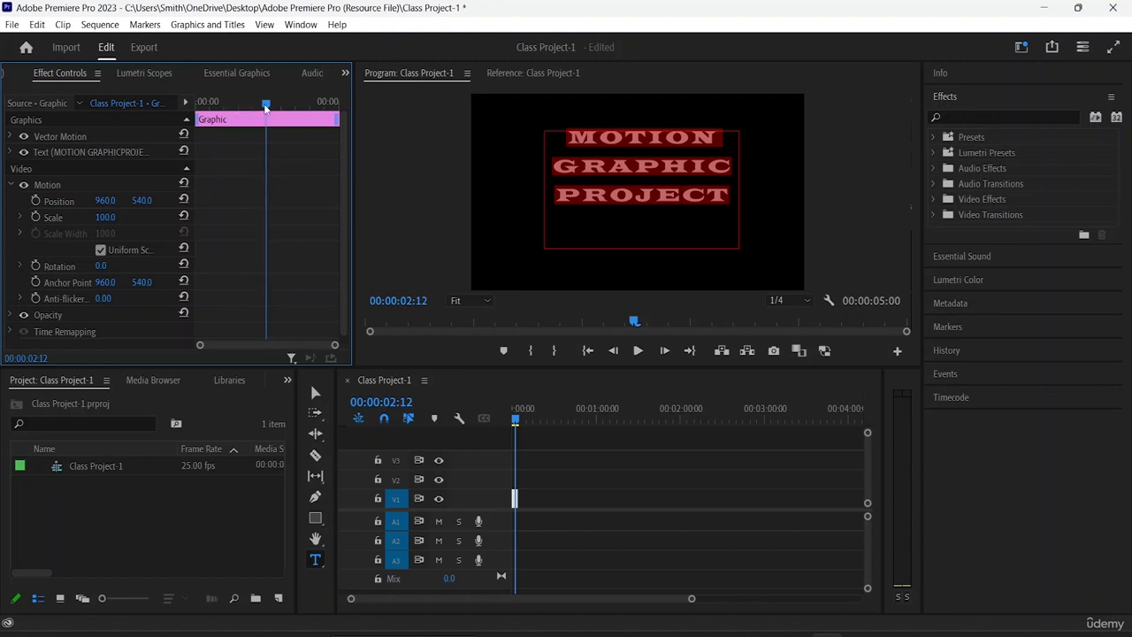
drag(266, 104, 202, 103)
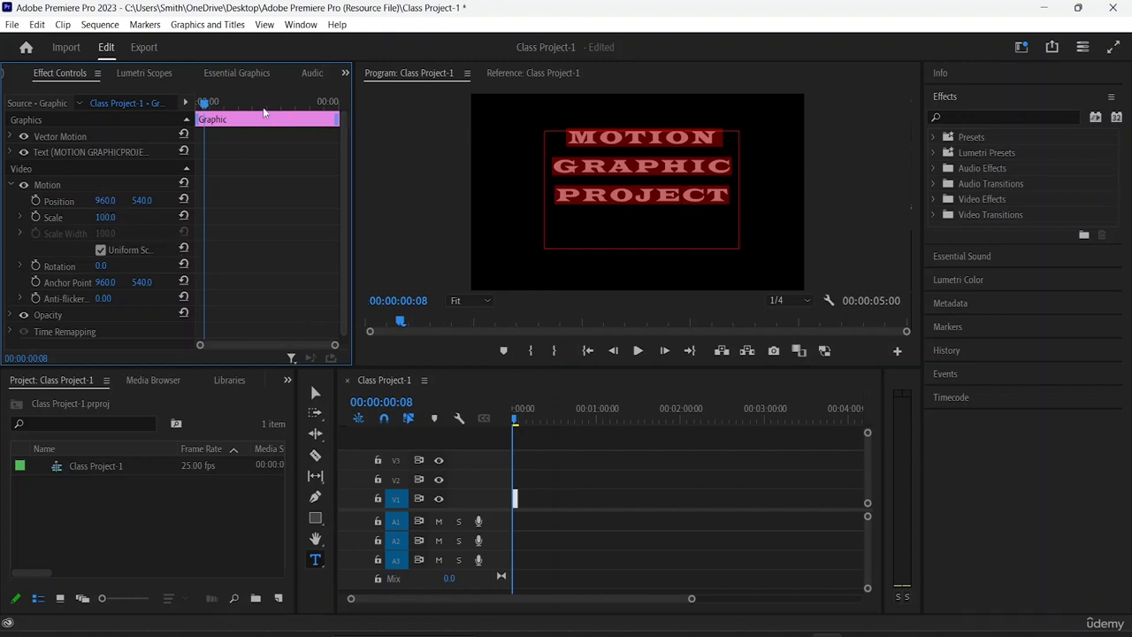
- Keyframe the title's Position at 00:00:00:08 and add a starting keyframe at 00:00:00:00 with Position 939, 1548
click(36, 201)
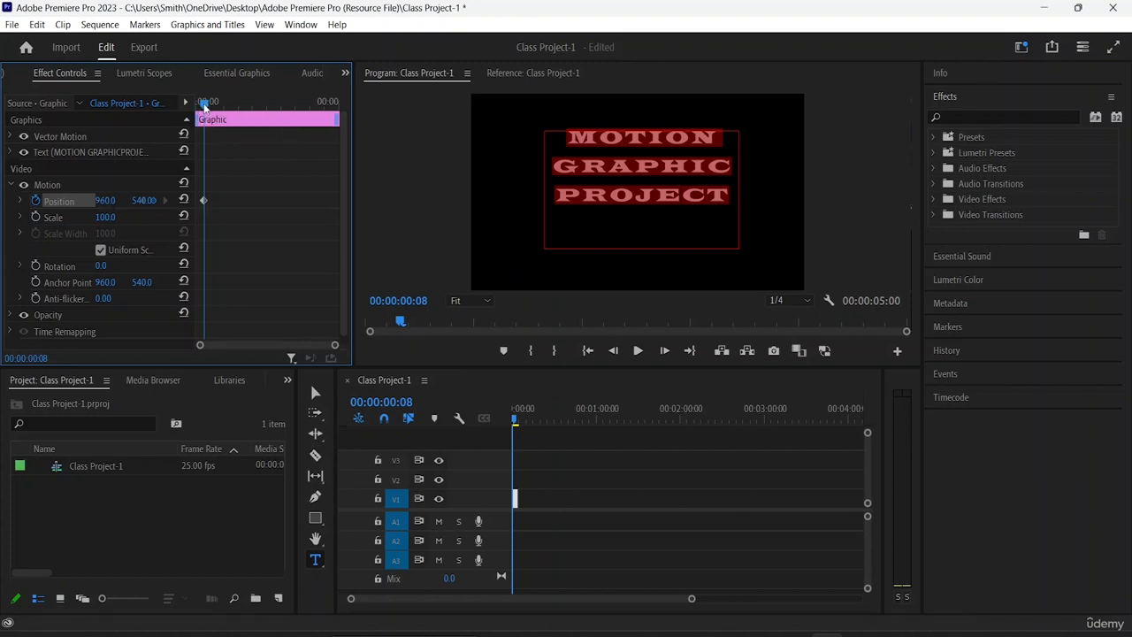
drag(205, 105, 176, 107)
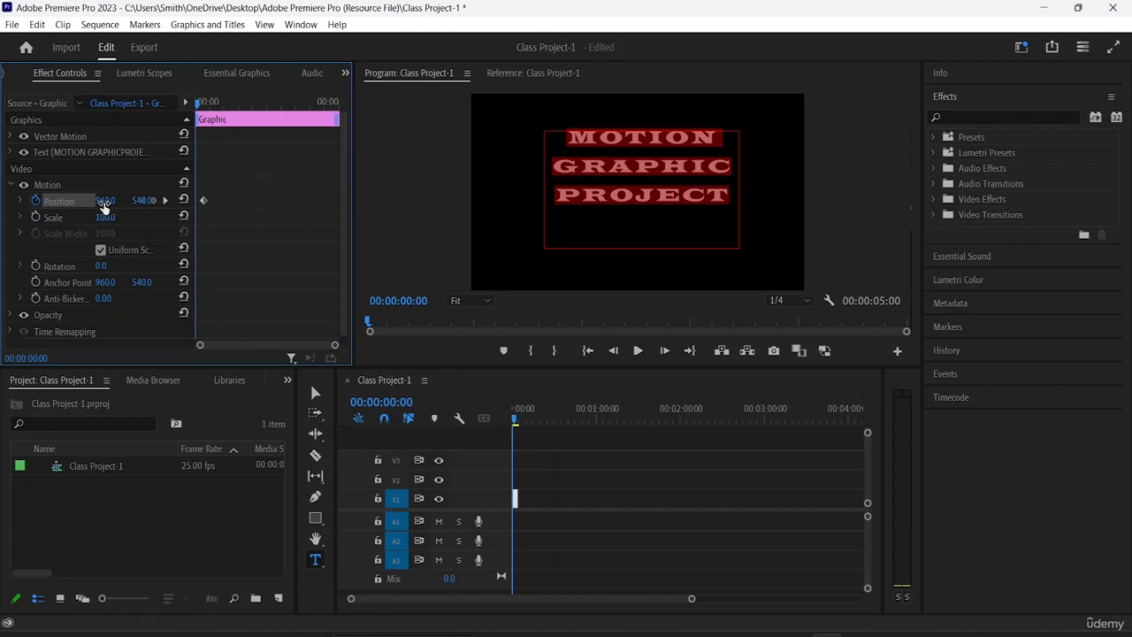
drag(103, 203, 85, 203)
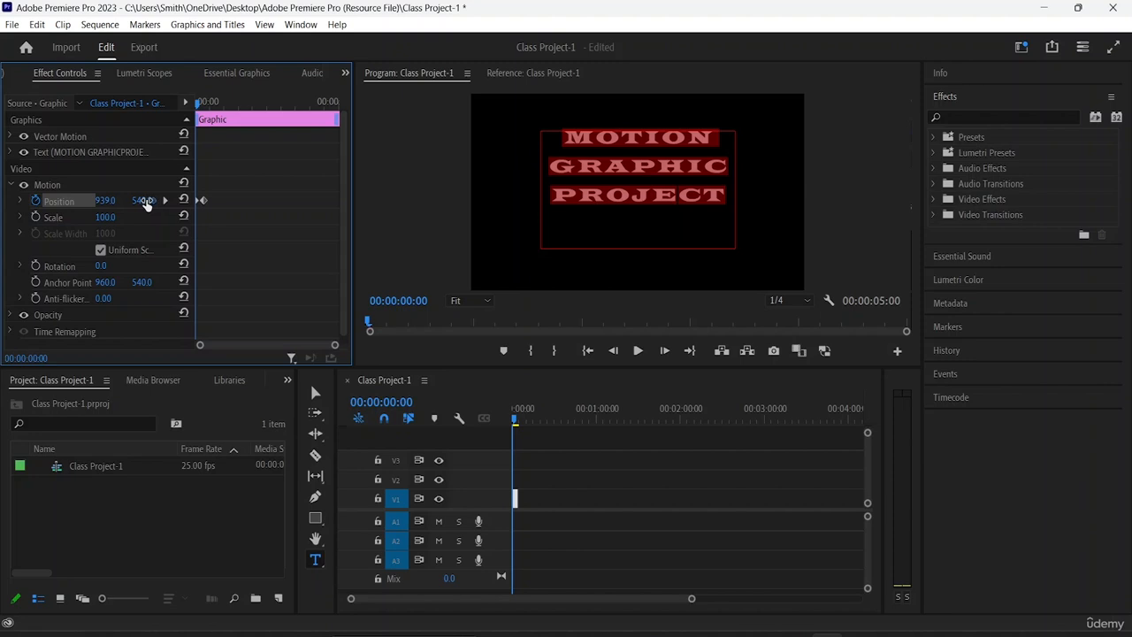
drag(146, 202, 322, 203)
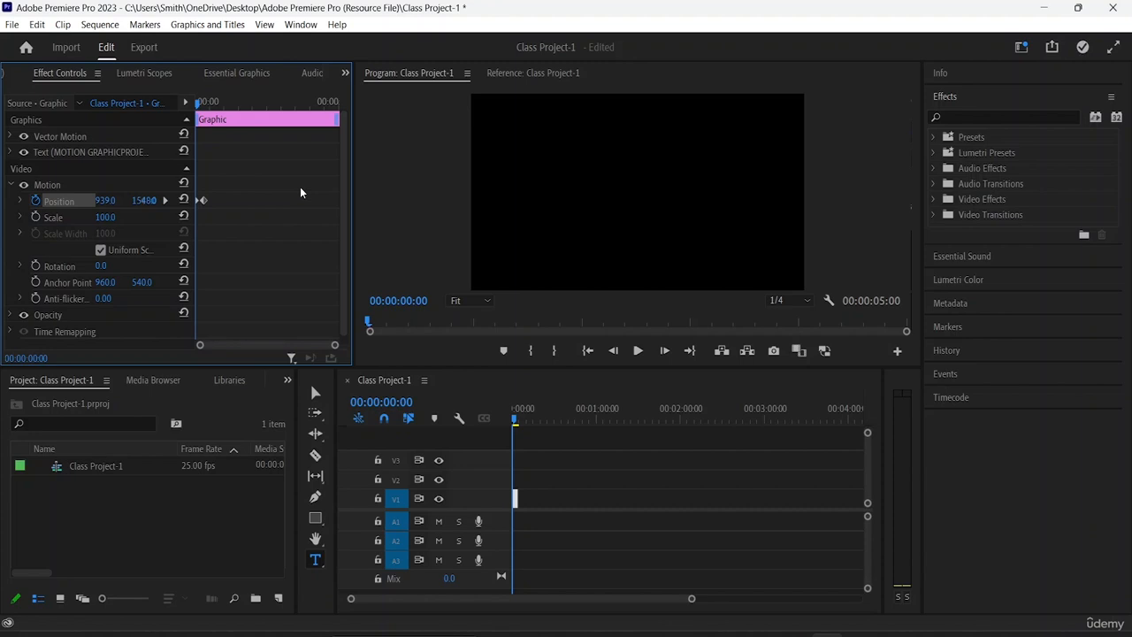
- Preview the title's Position animation twice, returning the playhead to the start in between
key(space)
key(space)
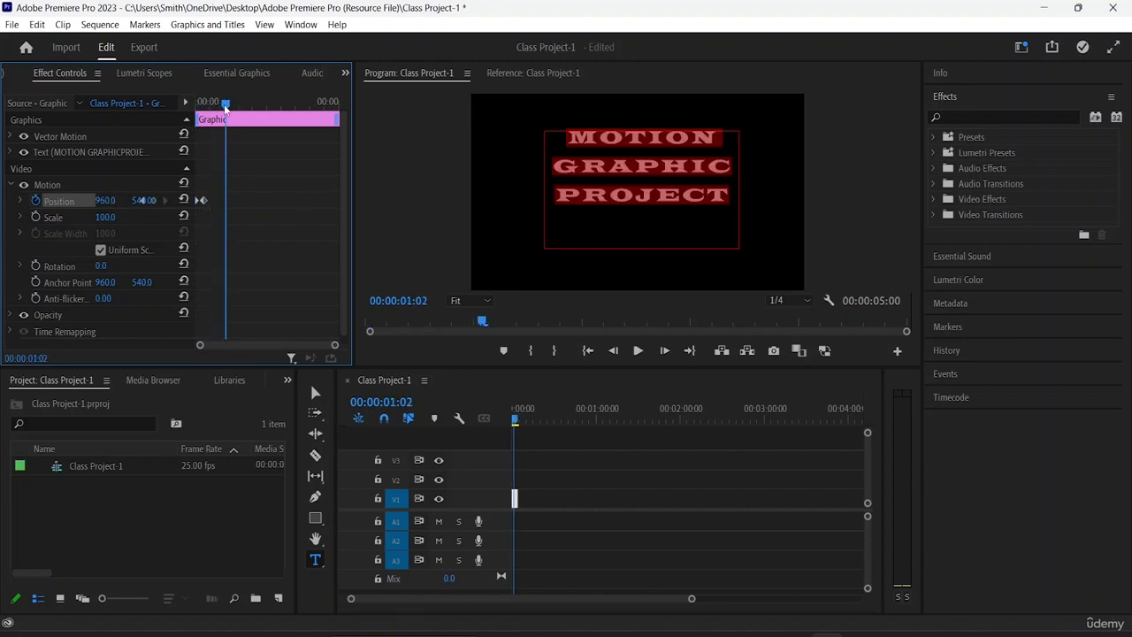
drag(227, 99, 176, 99)
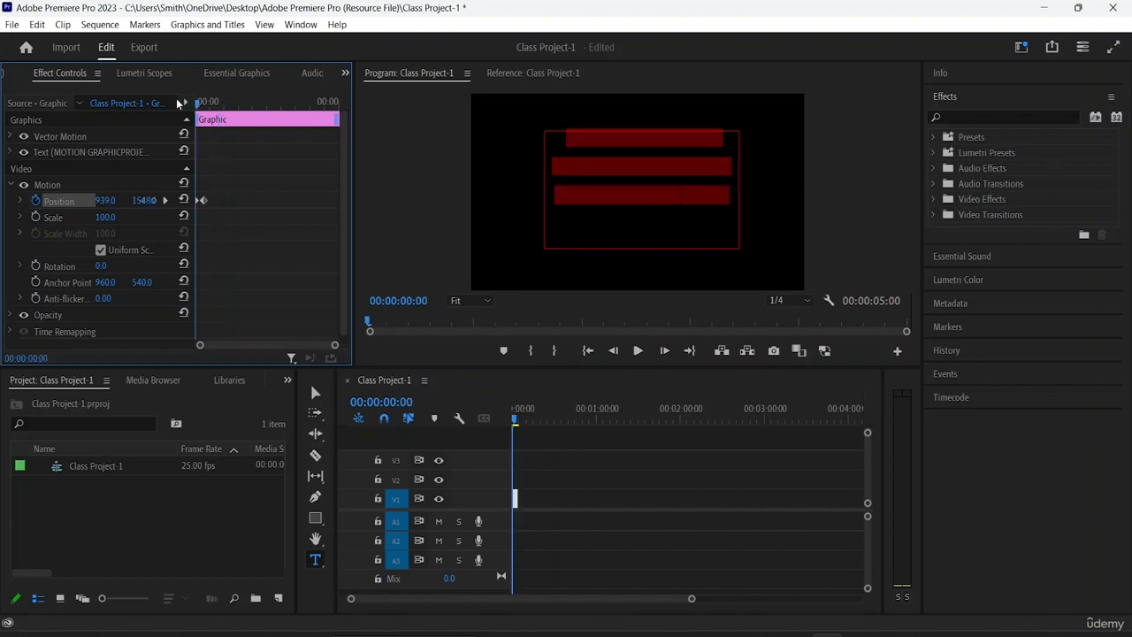
key(space)
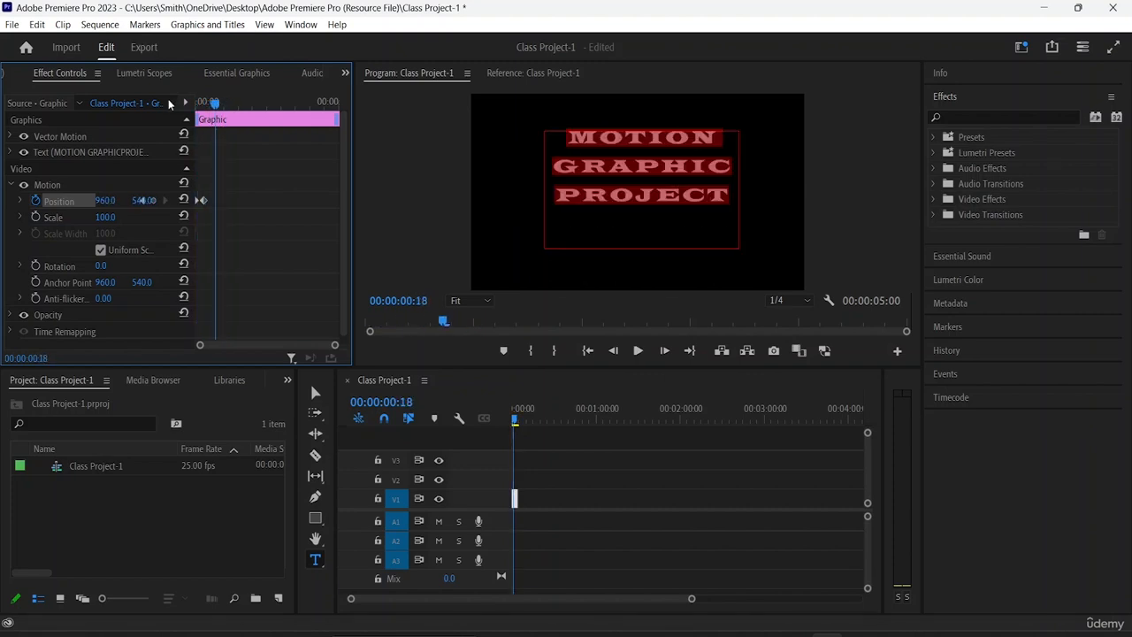
- Move the second Position keyframe to about 00:00:01:01 and preview the retimed animation from the start
click(203, 200)
drag(215, 105, 187, 103)
key(space)
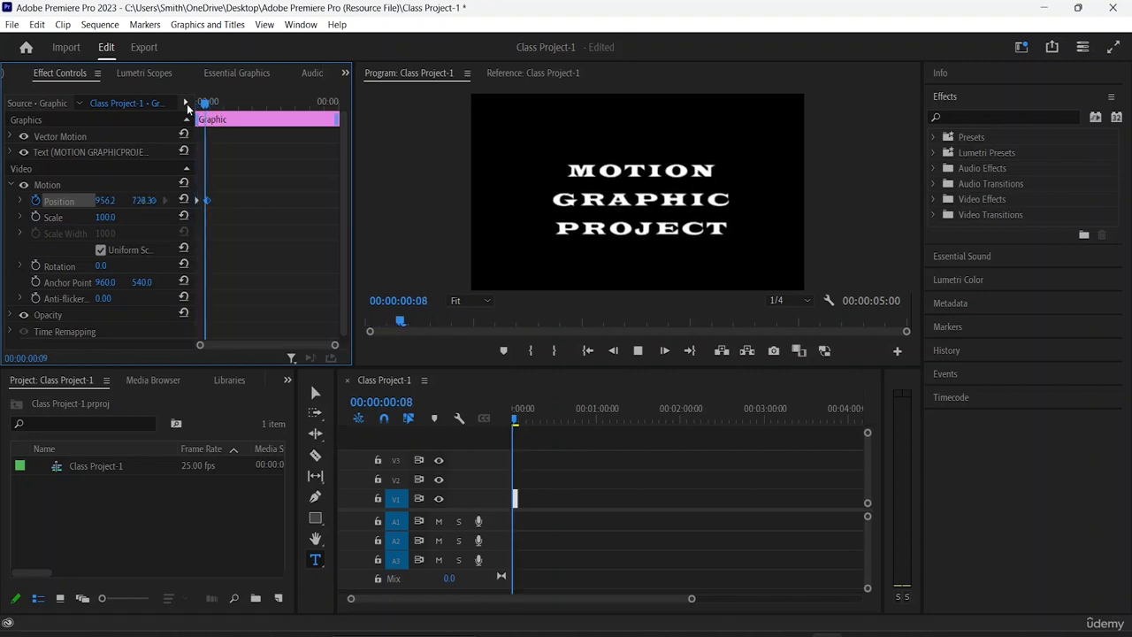
key(space)
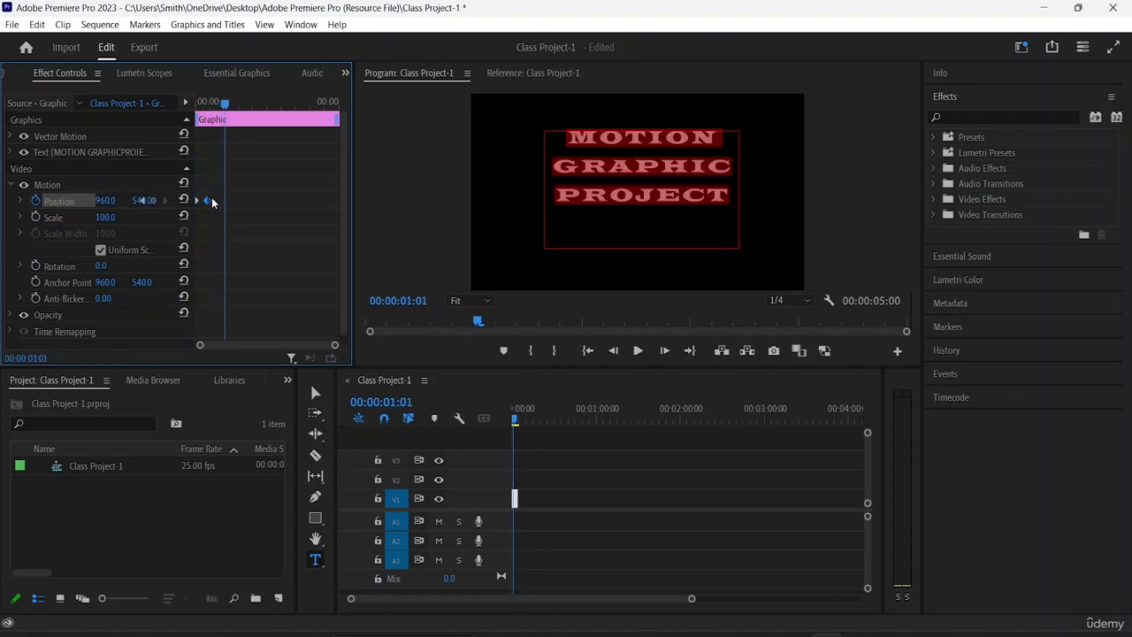
drag(207, 199, 224, 201)
drag(223, 103, 175, 94)
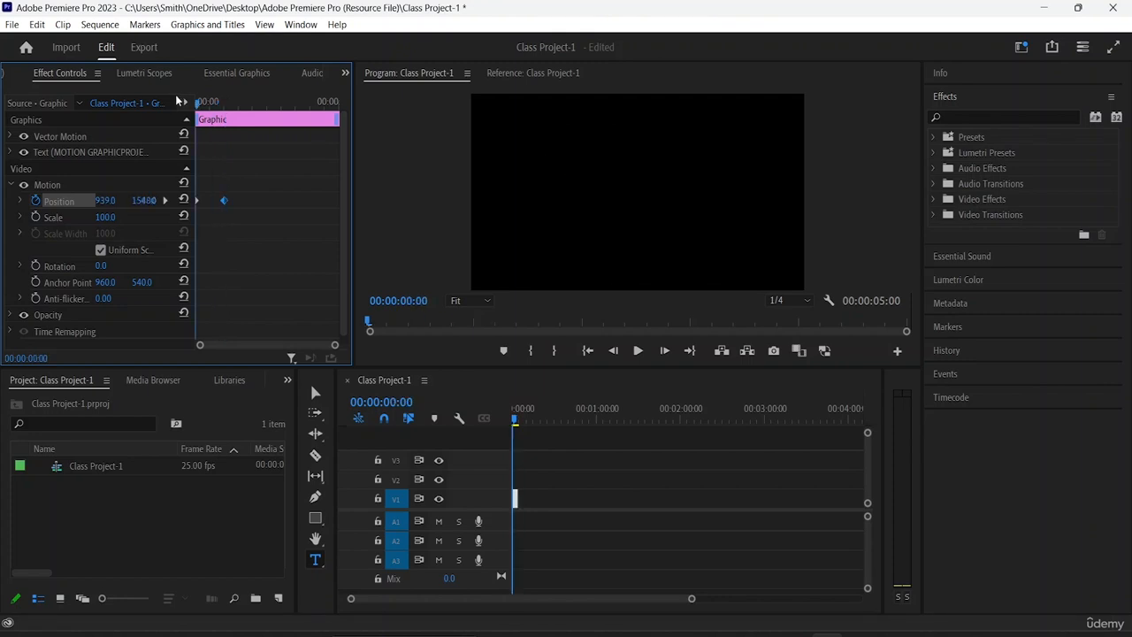
key(space)
key(space)
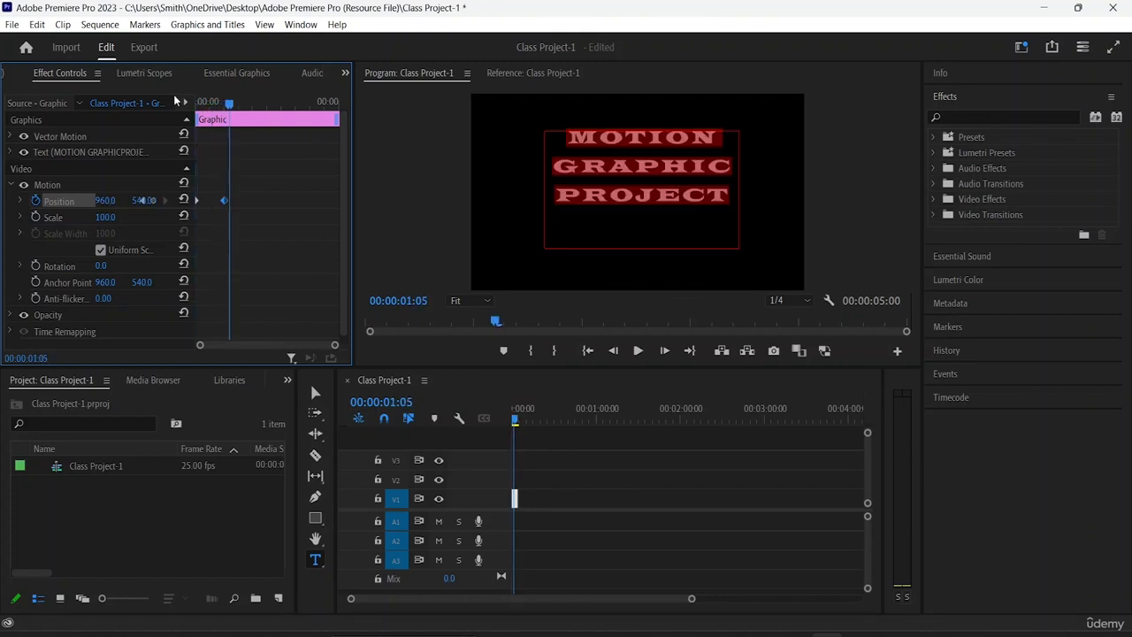
- Apply Ease Out temporal interpolation to the first Position keyframe and Ease In to the second
right_click(196, 200)
mouse_move(271, 331)
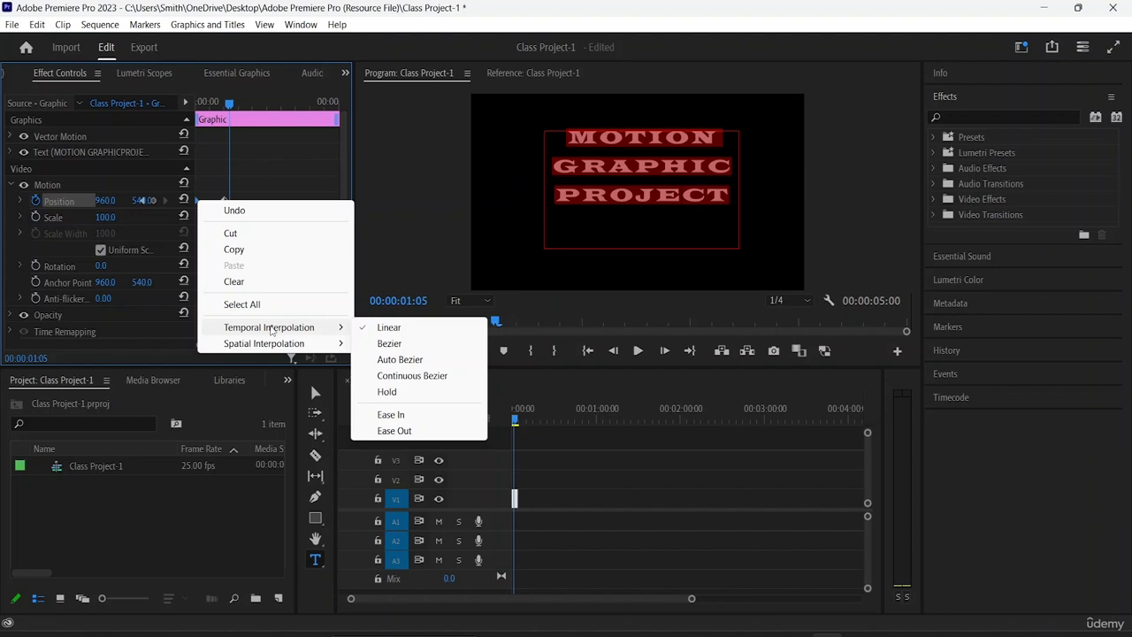
click(394, 430)
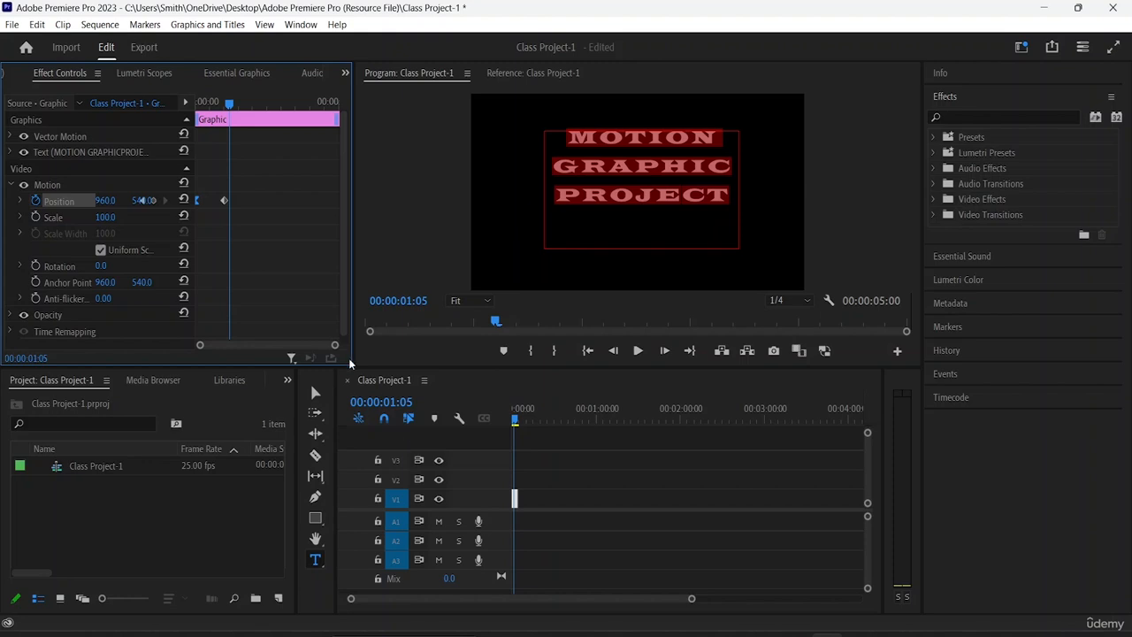
right_click(224, 201)
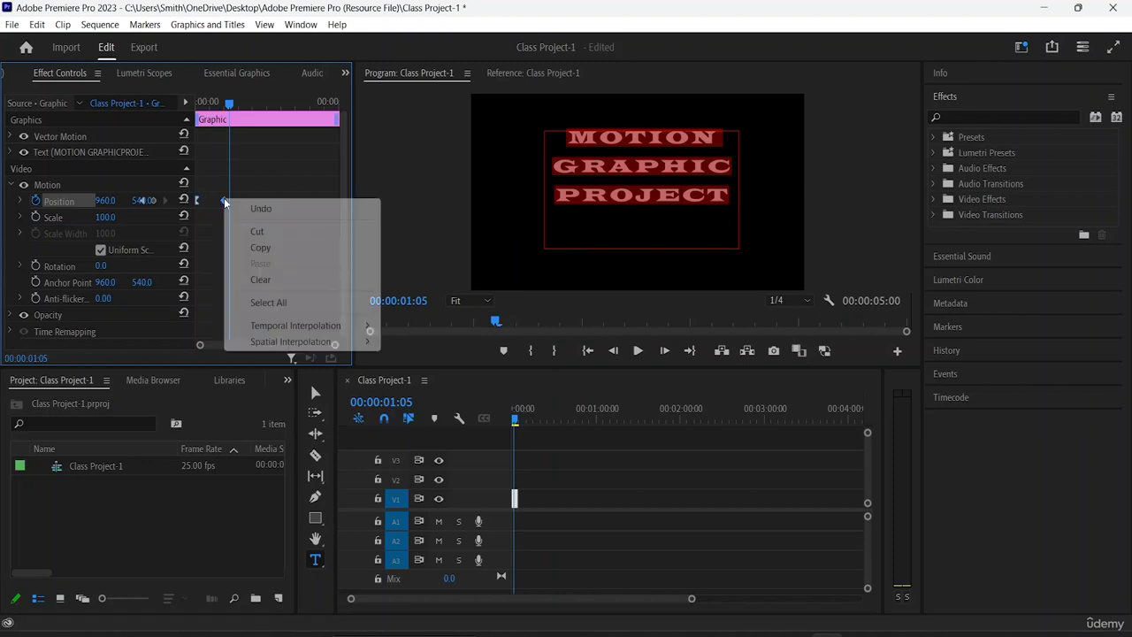
mouse_move(314, 329)
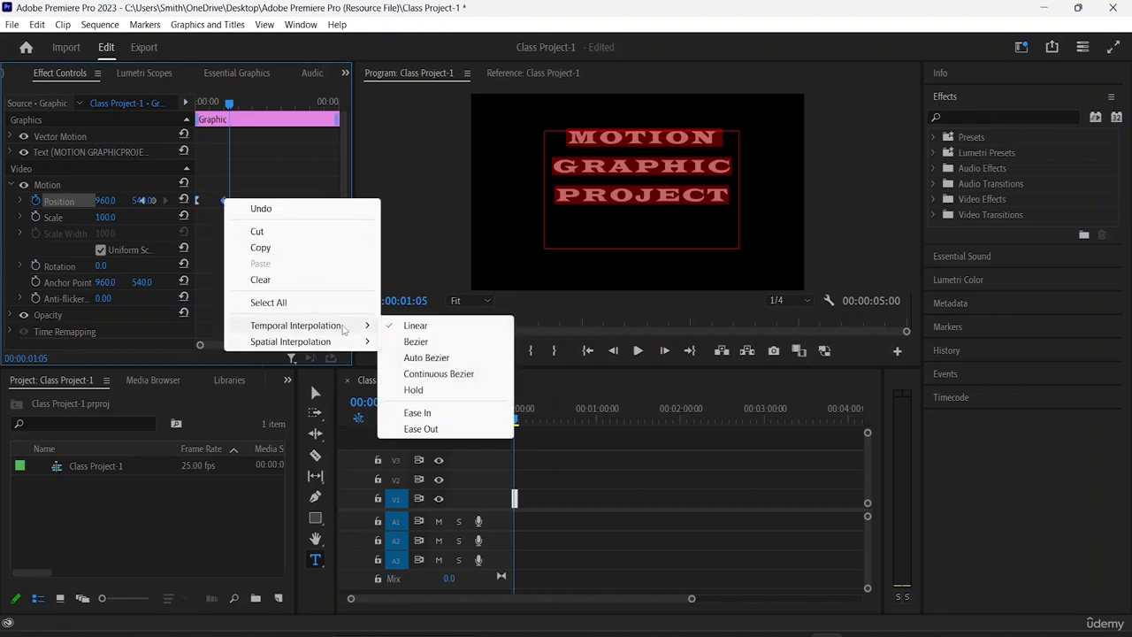
click(426, 413)
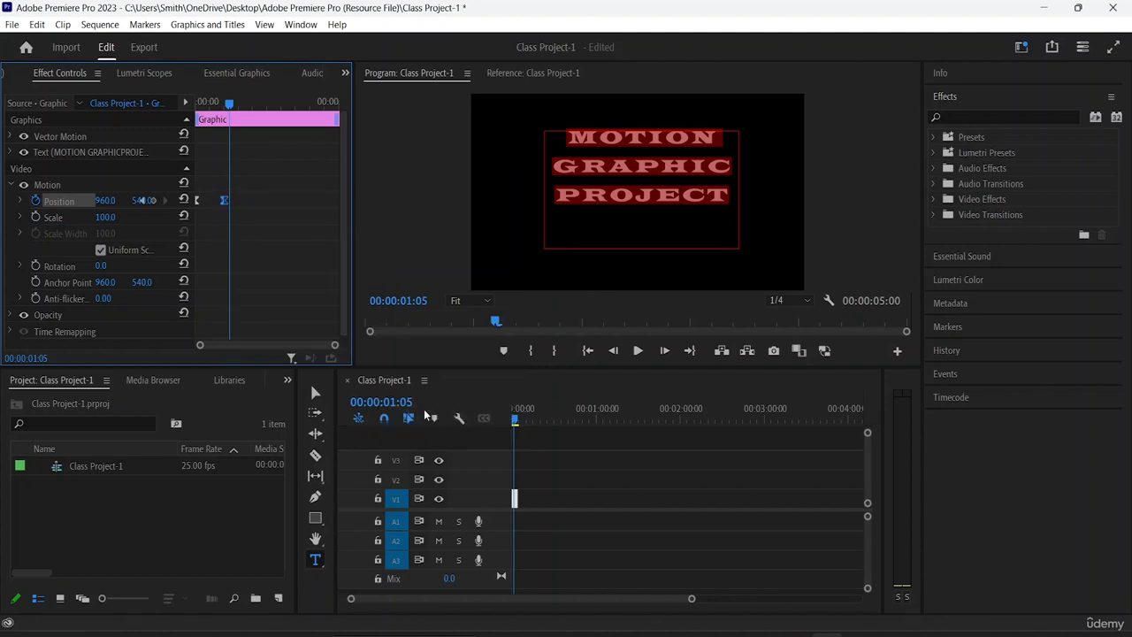
- Play the eased title animation from the start of the sequence
drag(228, 103, 150, 102)
key(space)
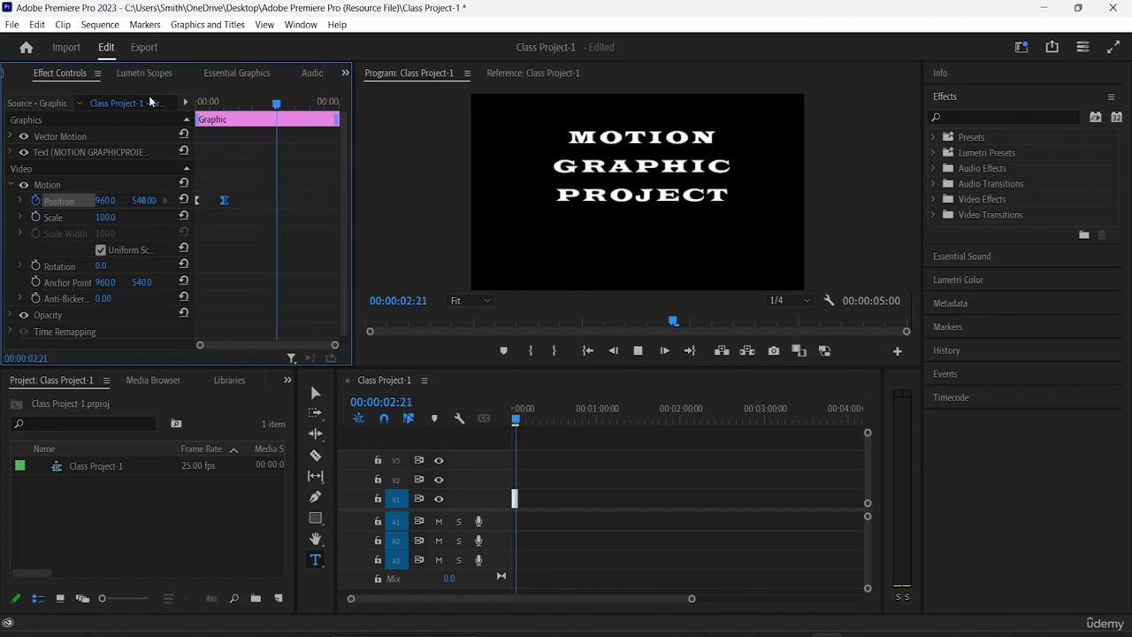
key(space)
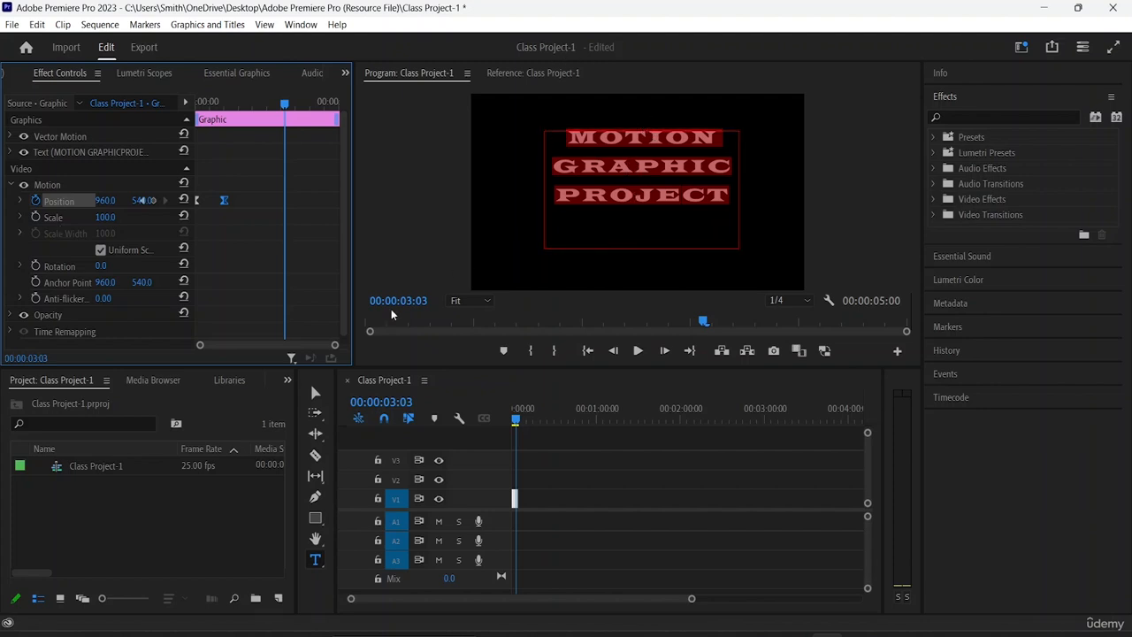
- Switch to the Selection tool and open the V1 title clip's entry in the Text panel's graphics list
click(316, 394)
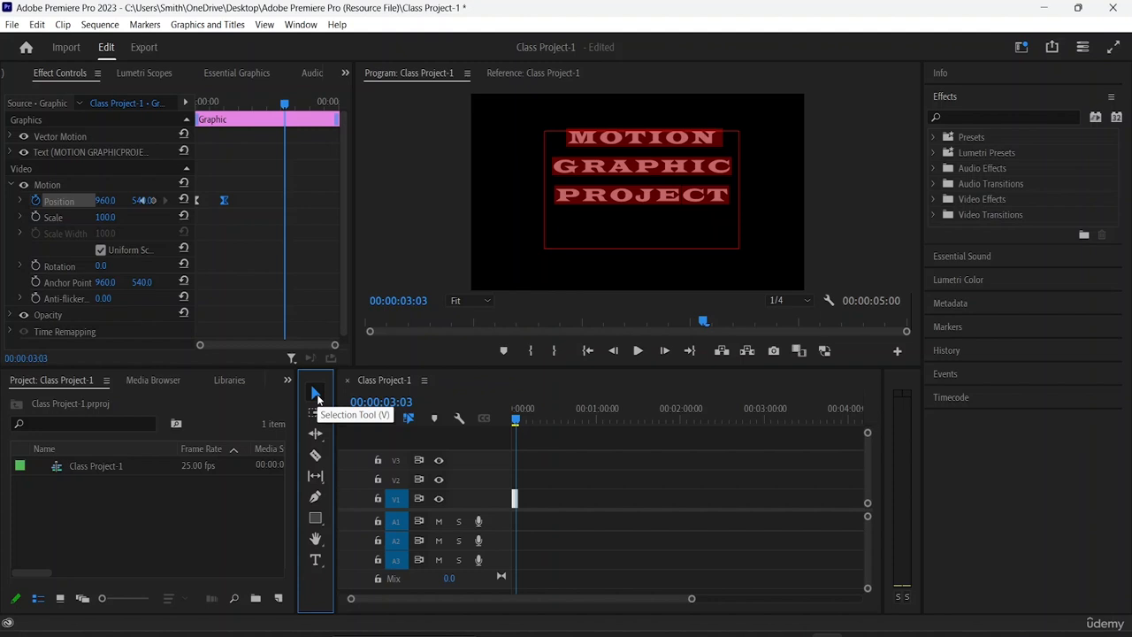
right_click(675, 177)
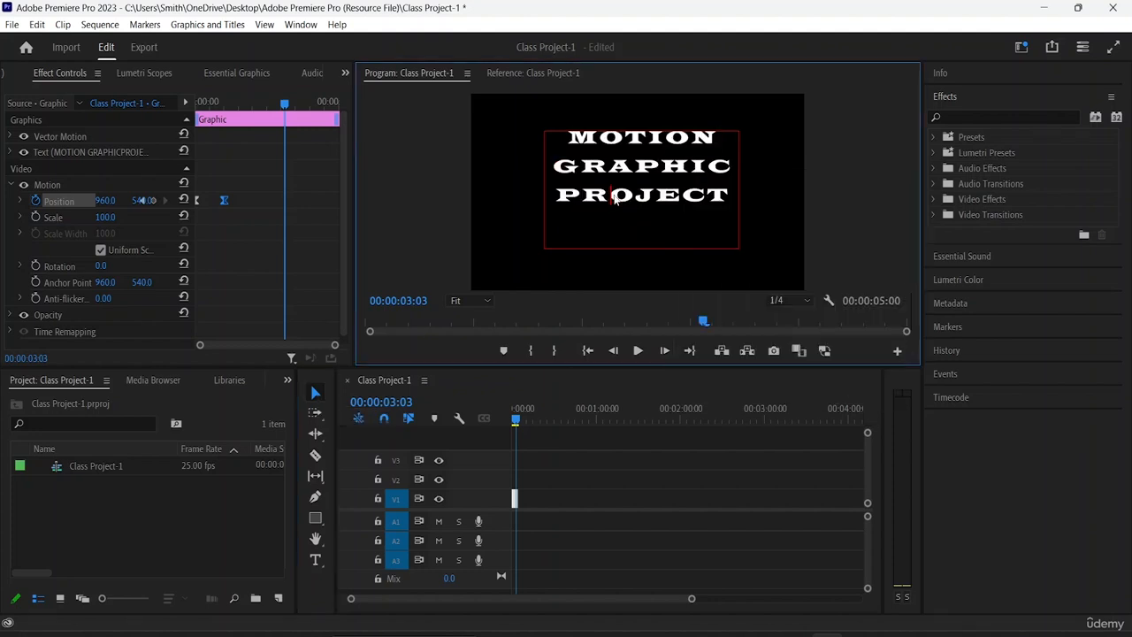
click(516, 501)
double_click(517, 501)
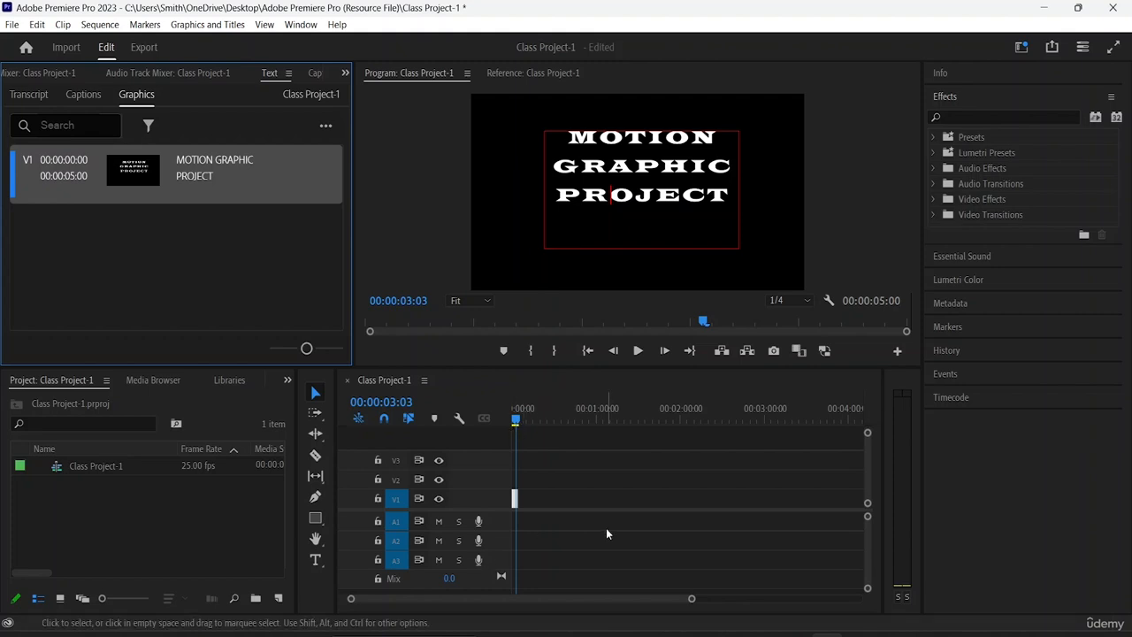
- Export the V1 title clip as a Motion Graphics template named Class Project-1 to the local drive, including a video thumbnail
key(equal)
key(equal)
key(equal)
key(equal)
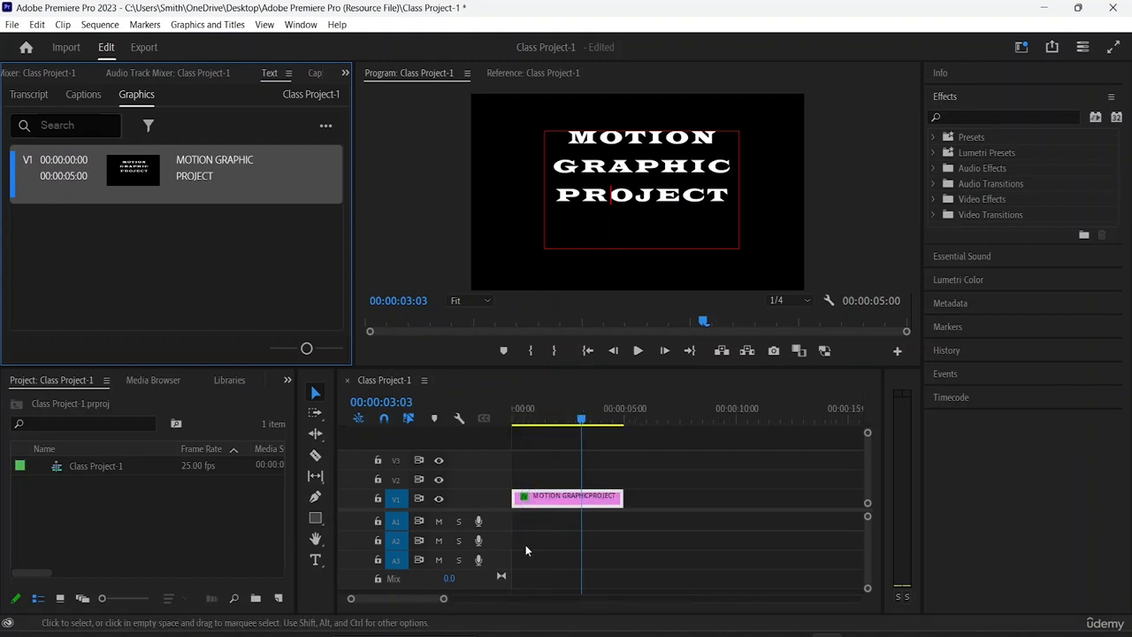
right_click(558, 499)
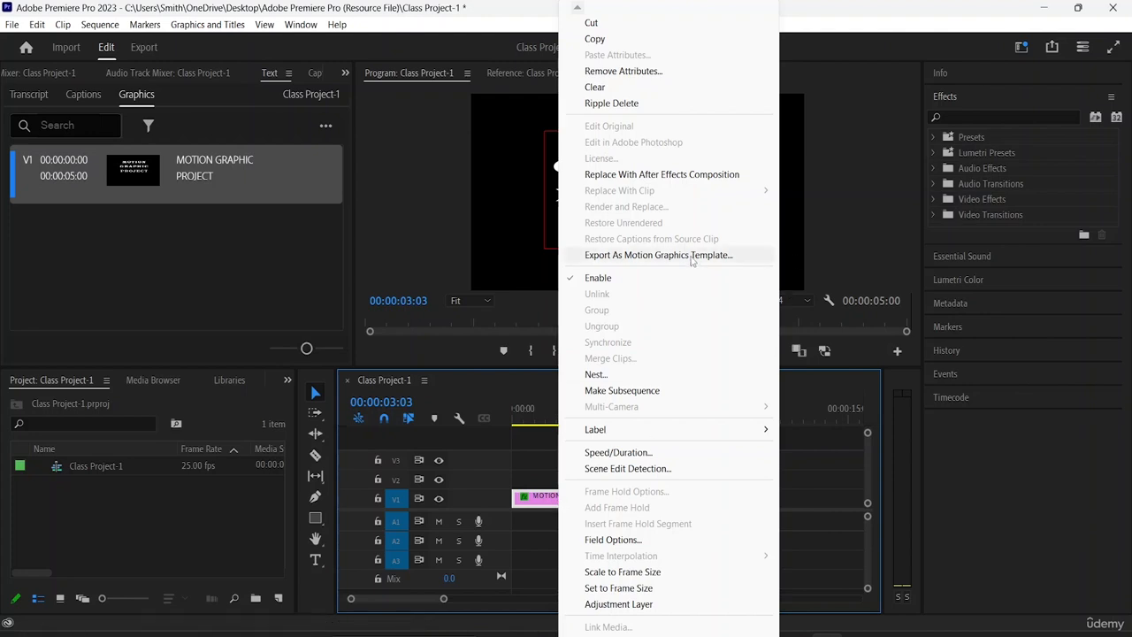
click(659, 255)
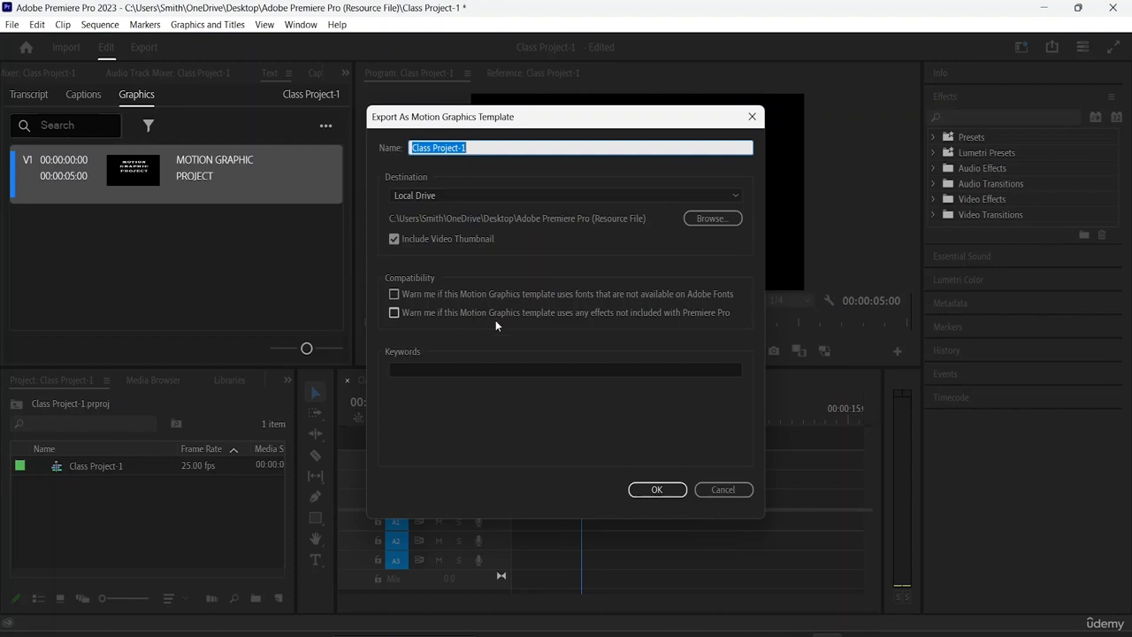
click(652, 492)
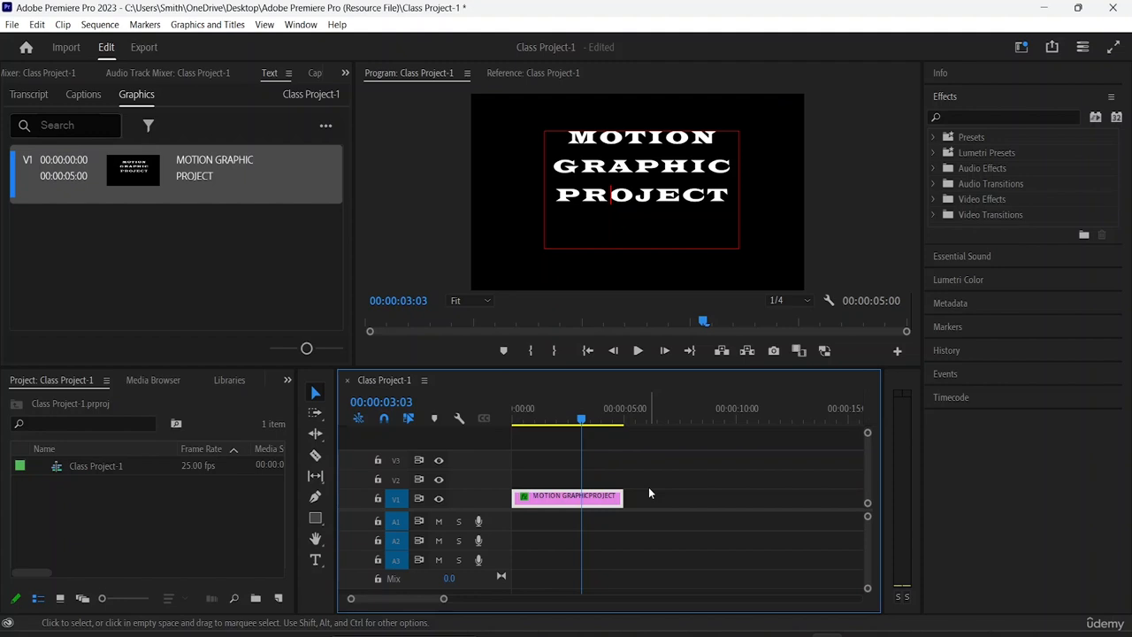
- Review the destination options in the title clip's Motion Graphics template export settings and close them without exporting
right_click(560, 498)
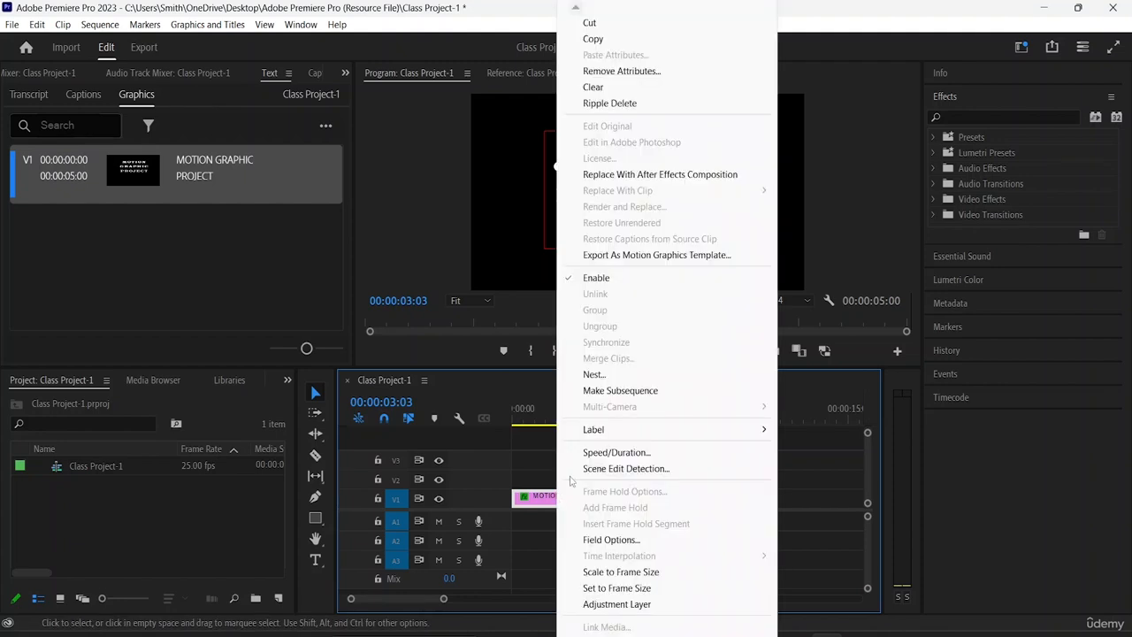
click(629, 256)
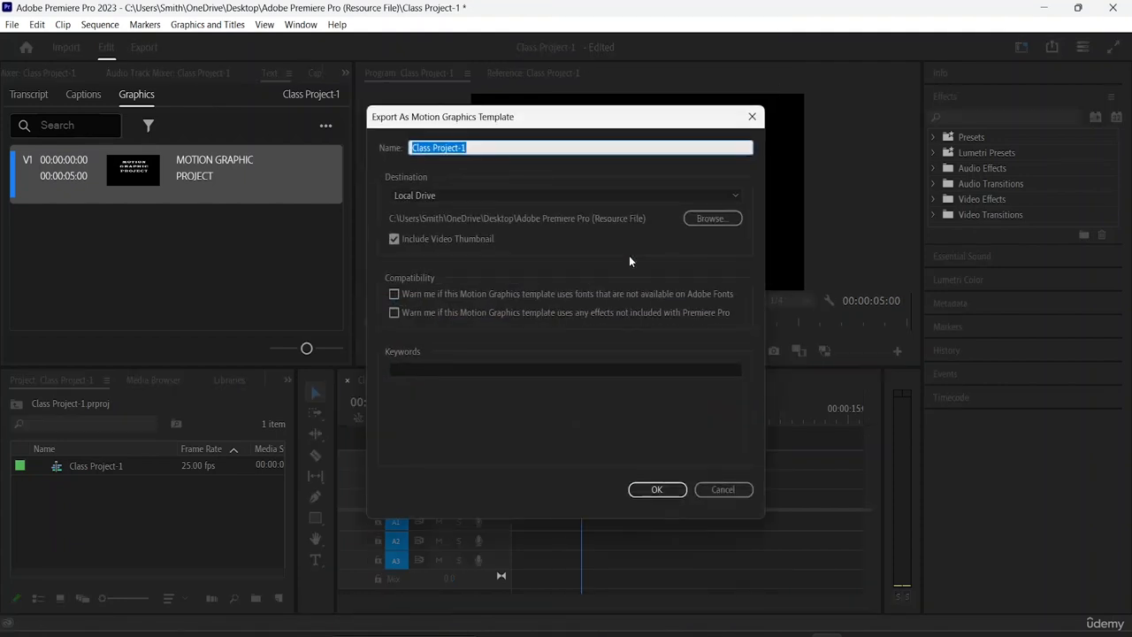
click(692, 197)
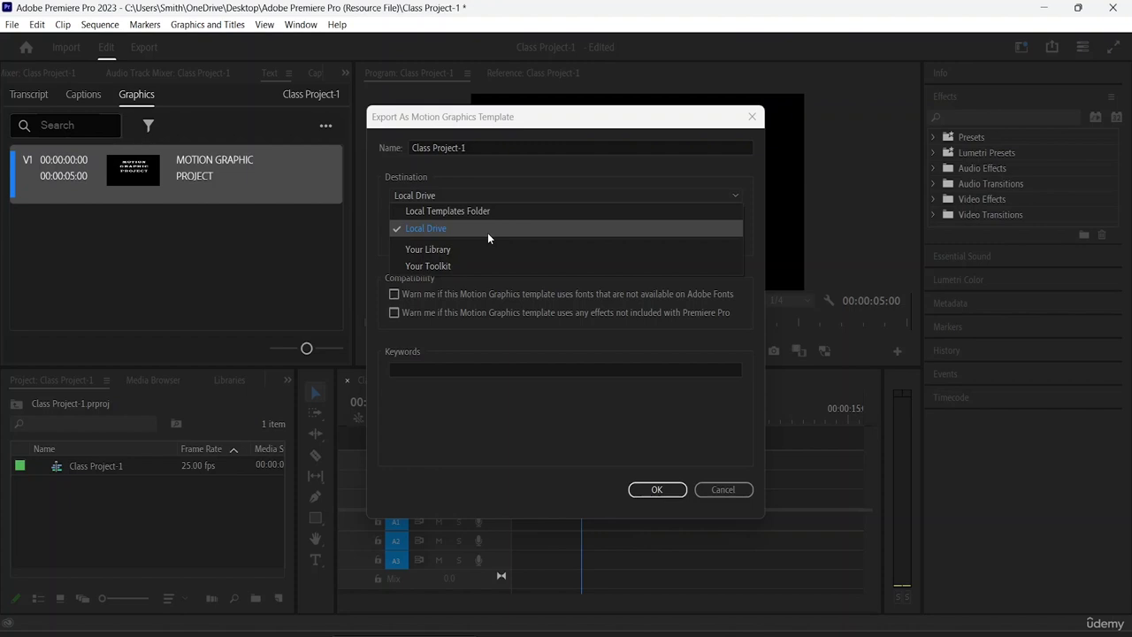
click(725, 489)
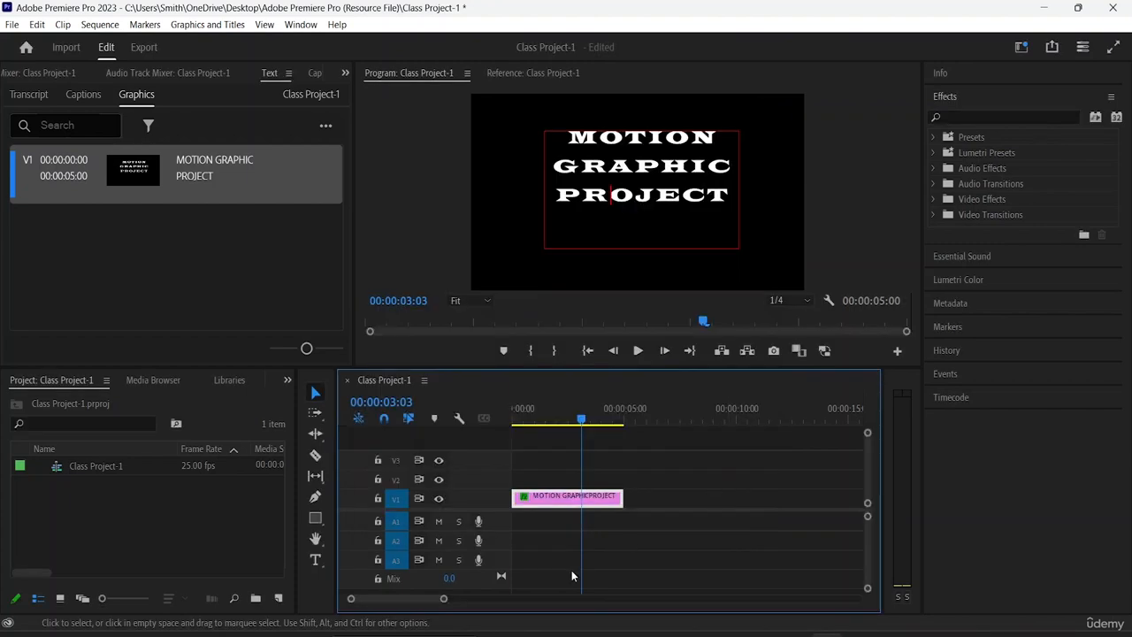
- Look for the exported template in File Explorer's Adobe Premiere Pro (Resource File) and Downloads folders, and return to Premiere Pro
mouse_move(633, 635)
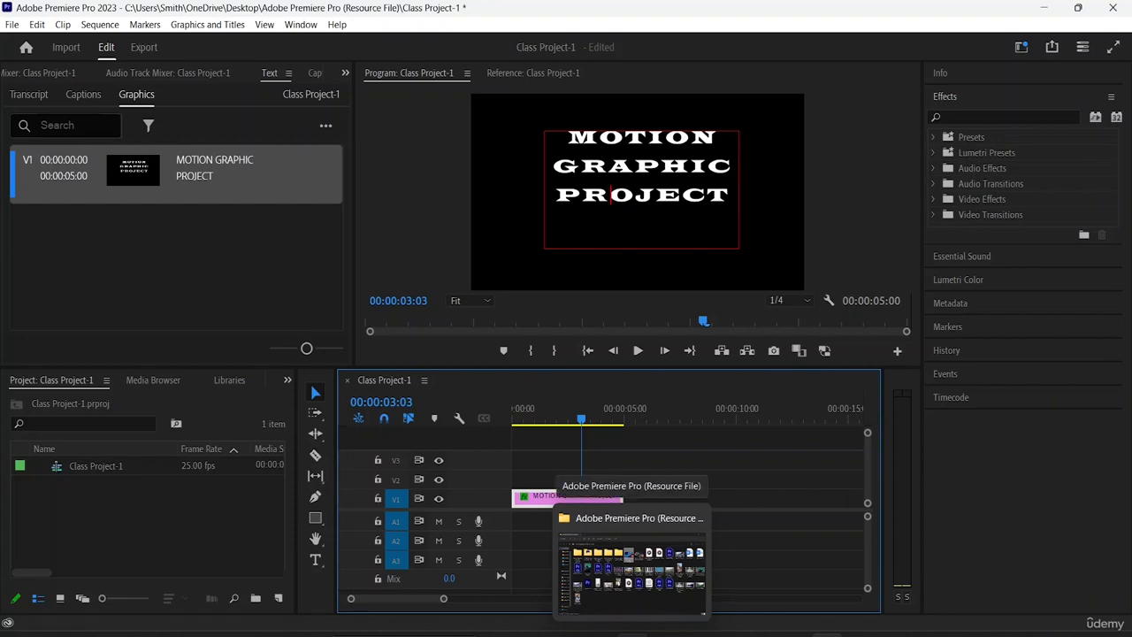
click(633, 571)
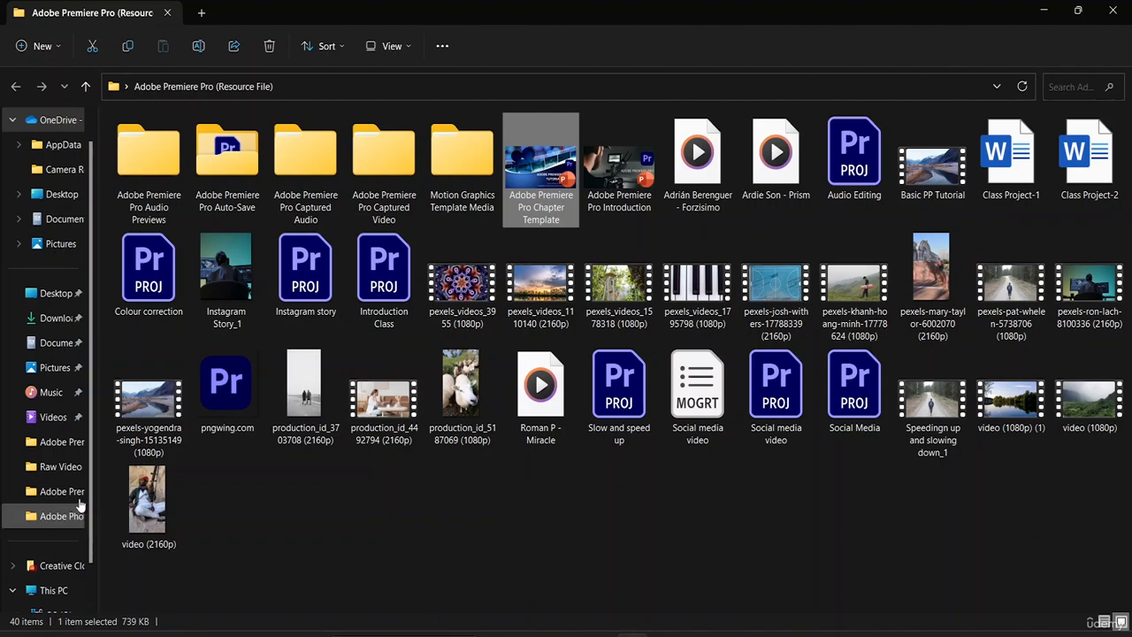
click(62, 317)
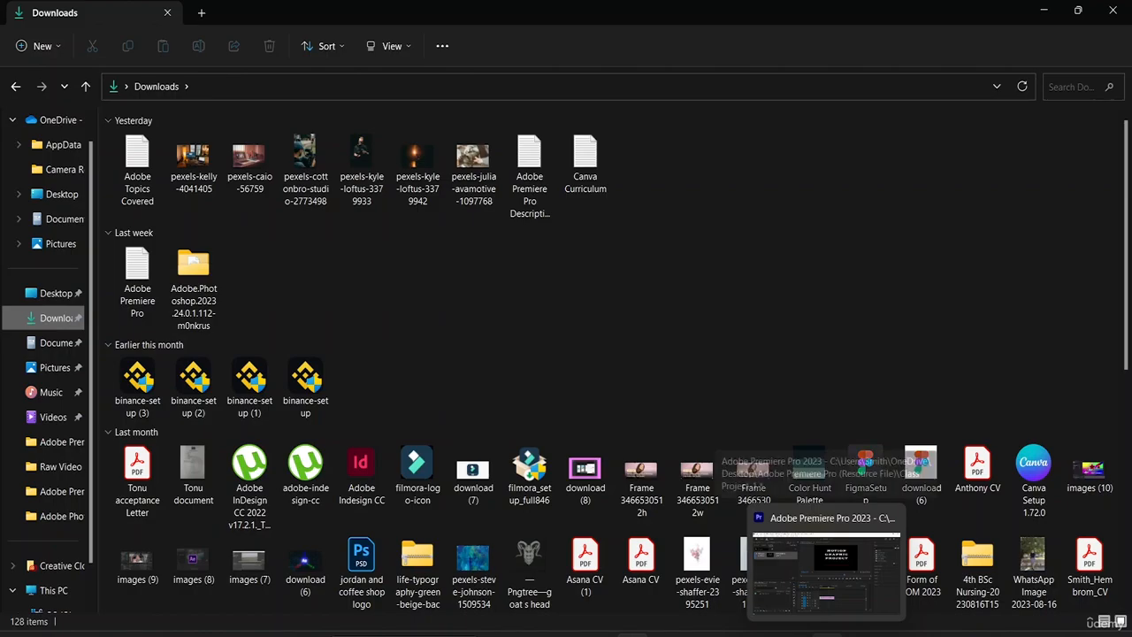
click(827, 634)
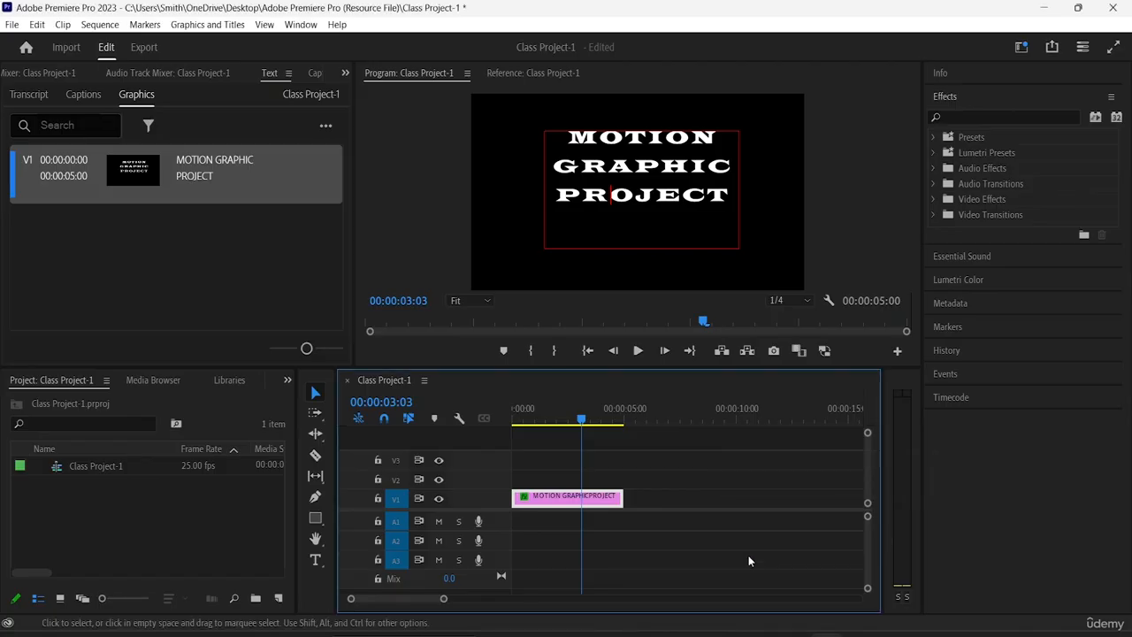
- Try to export the V1 title clip as a Motion Graphics template named Class Project-1 to the Adobe Premiere Pro (Resource File) folder
right_click(544, 505)
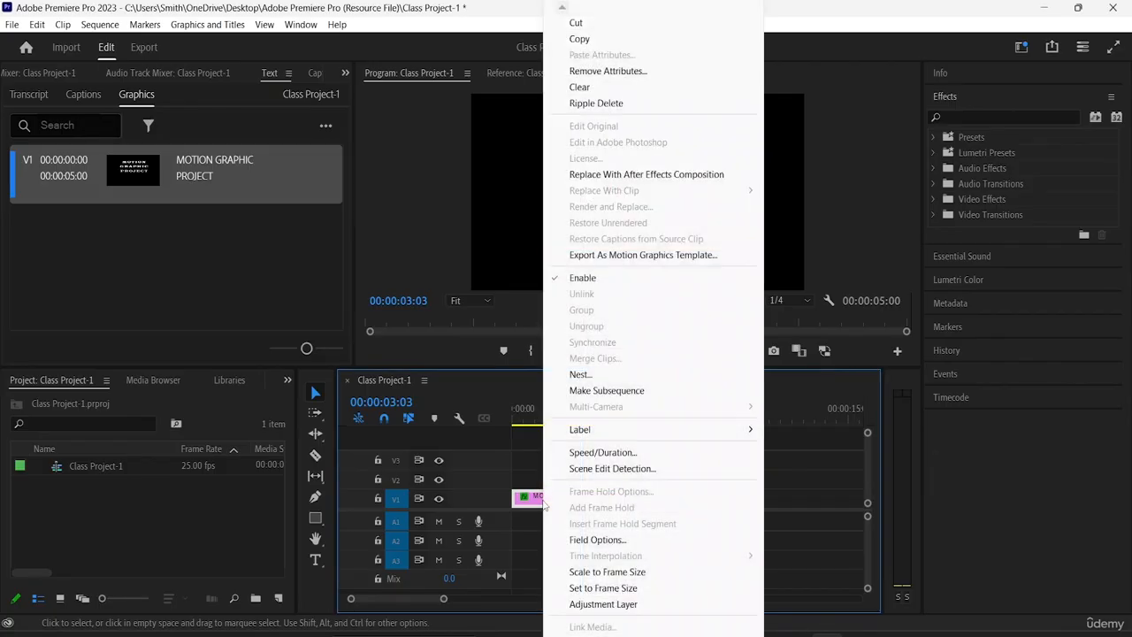
click(646, 255)
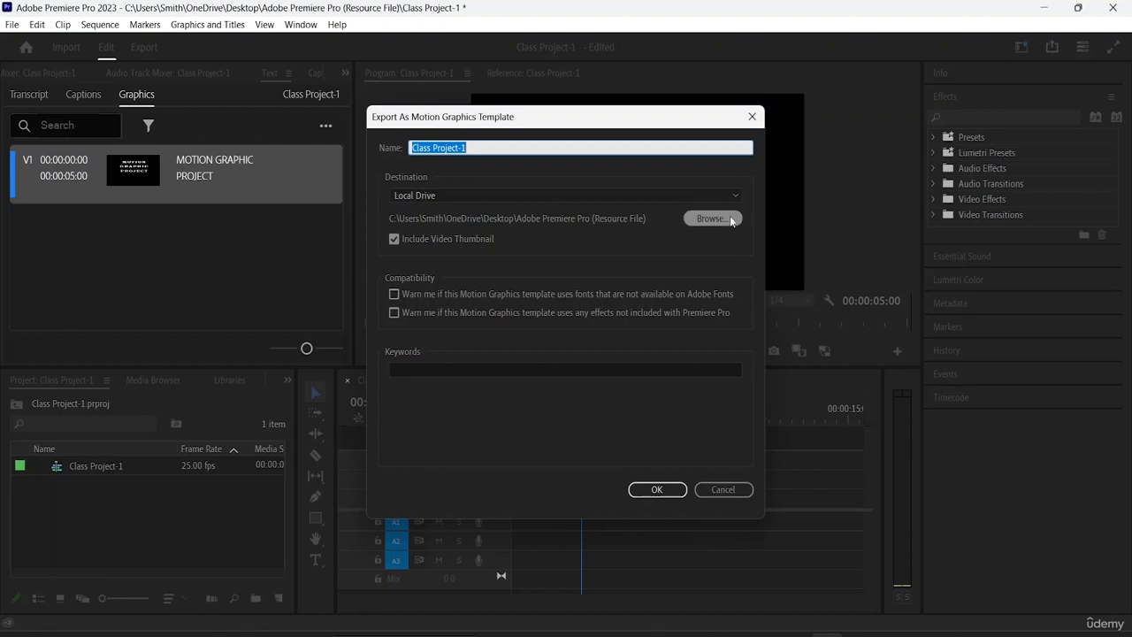
click(614, 148)
click(668, 491)
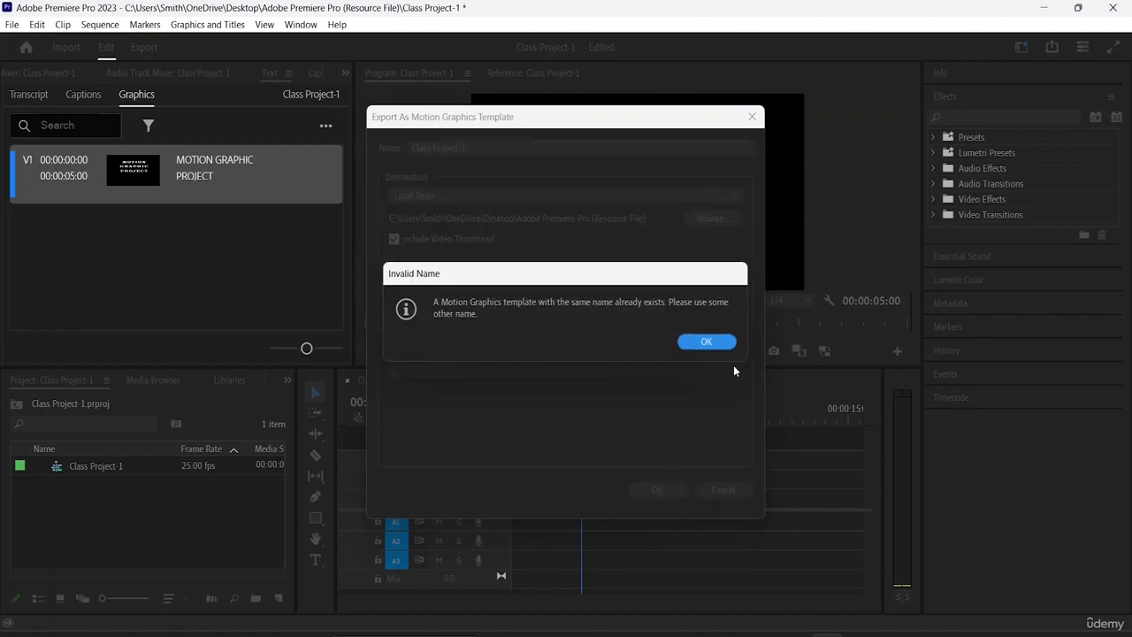
click(716, 344)
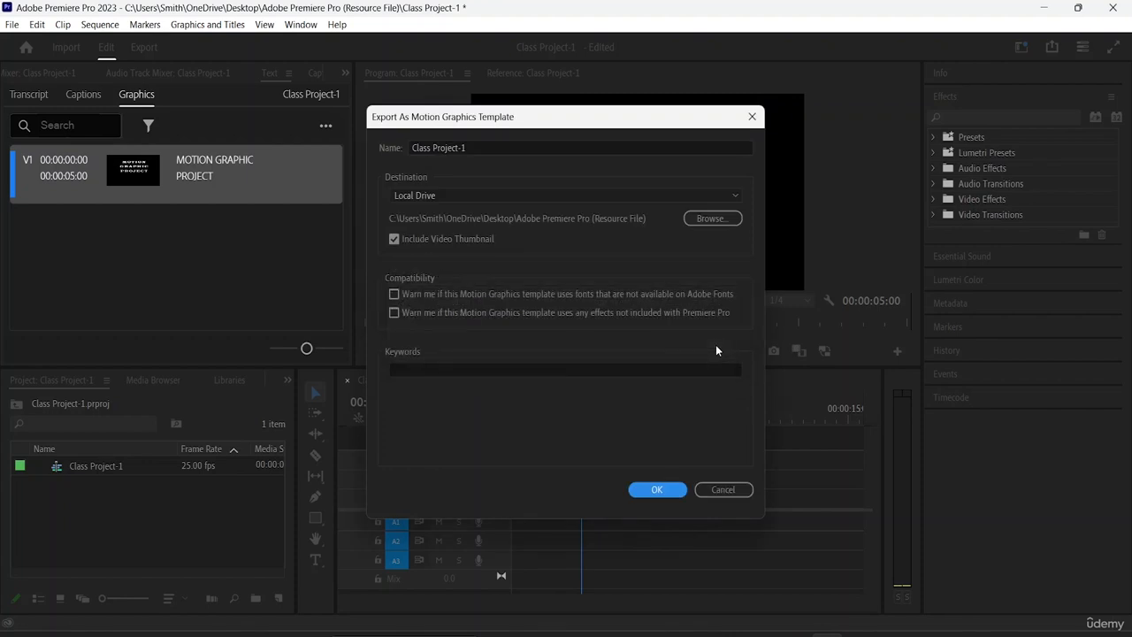
- Rename the template Class Project ON MOTION GRAPHICS and export it to the local drive with the video thumbnail included
click(483, 143)
key(BackSpace)
key(BackSpace)
text(ON)
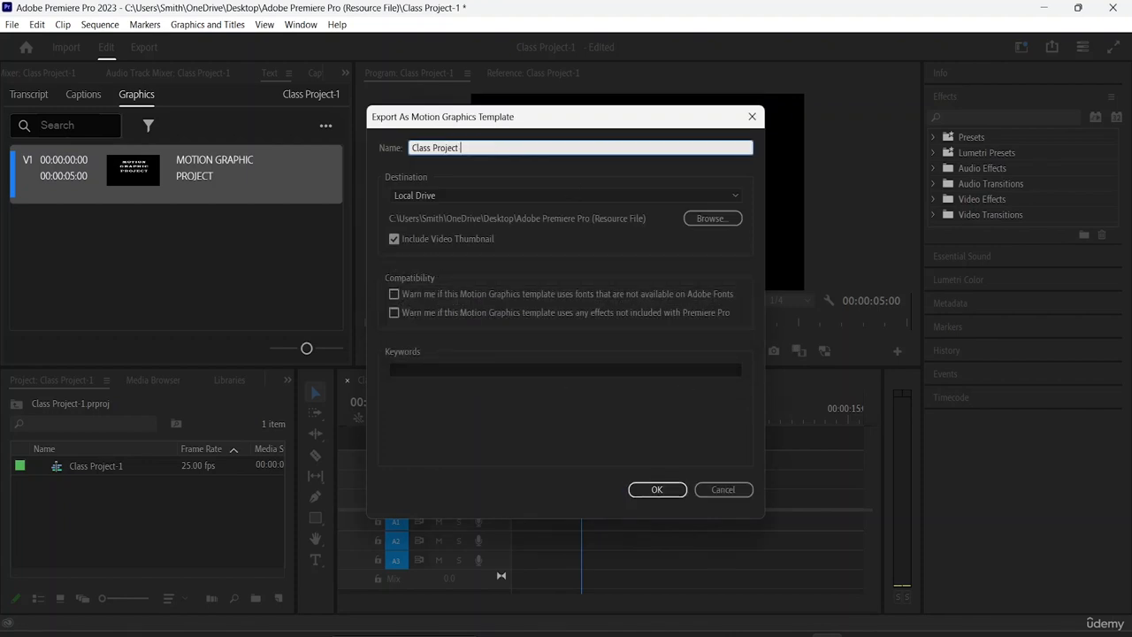
text( MOTION GRAPHICS)
click(655, 491)
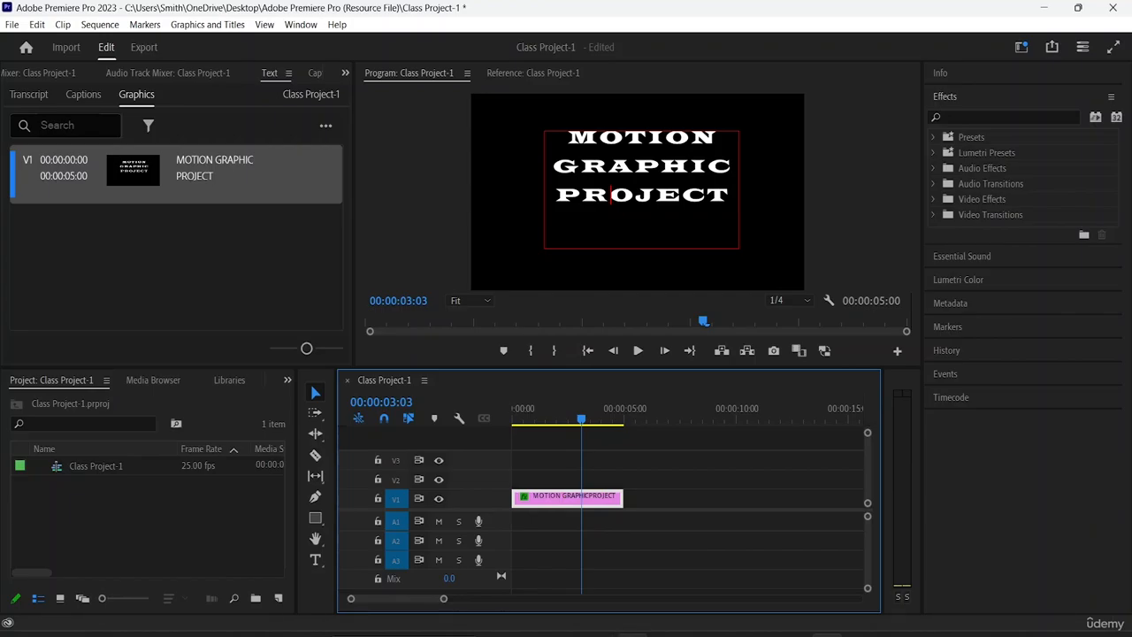
- Switch to File Explorer, try to open the Class Project ON MOTION GRAPHICS template file, and dismiss the app selection
click(634, 636)
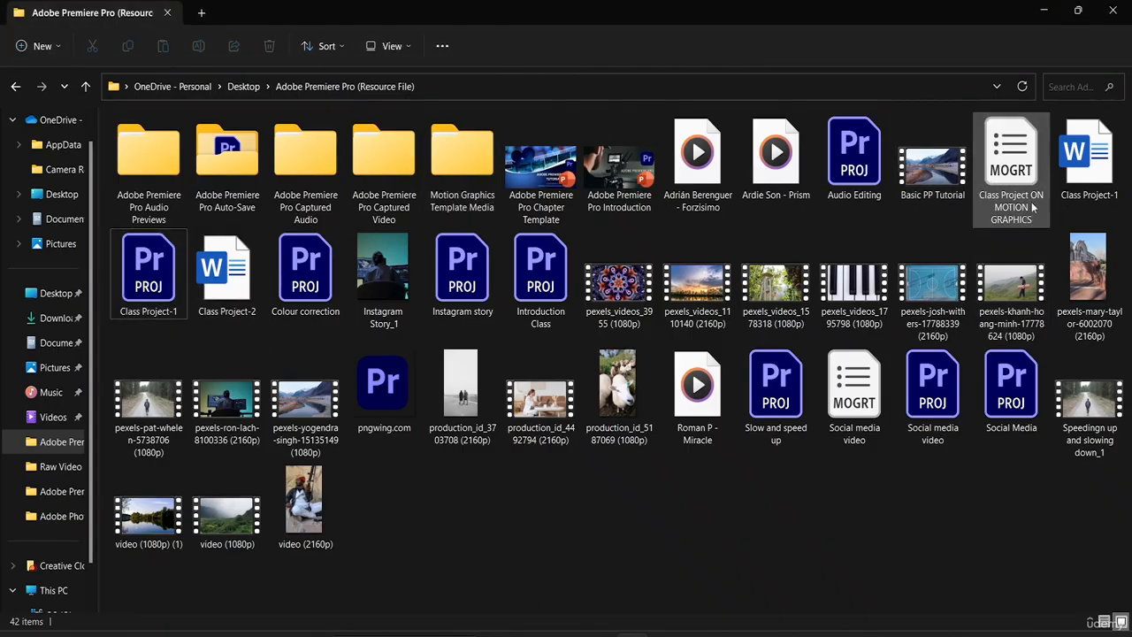
click(1007, 155)
double_click(1007, 161)
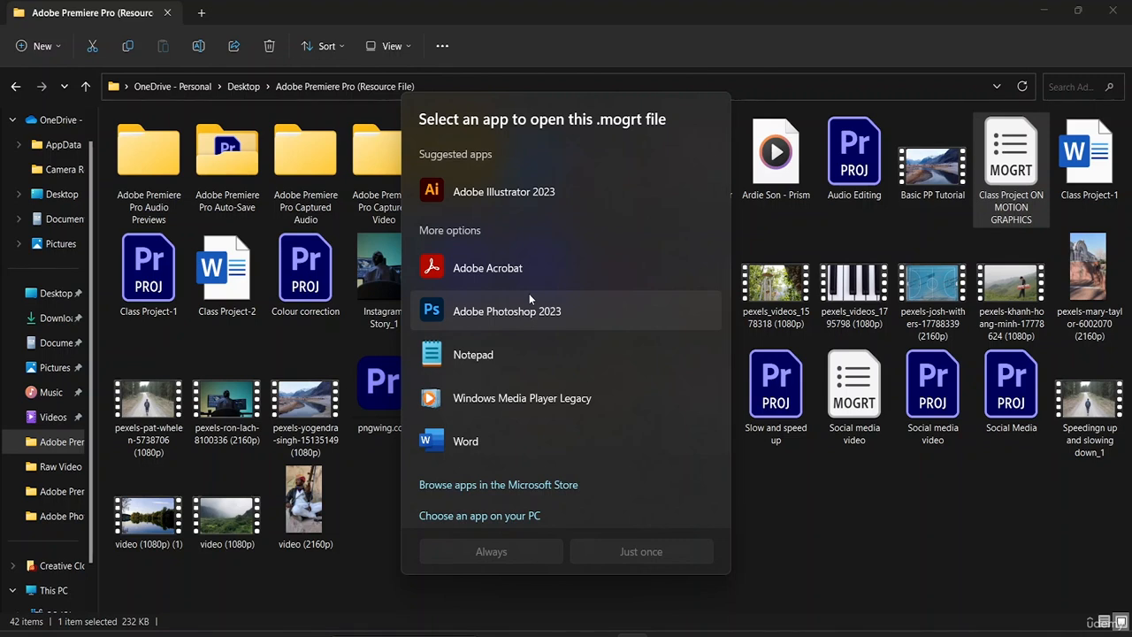
key(Escape)
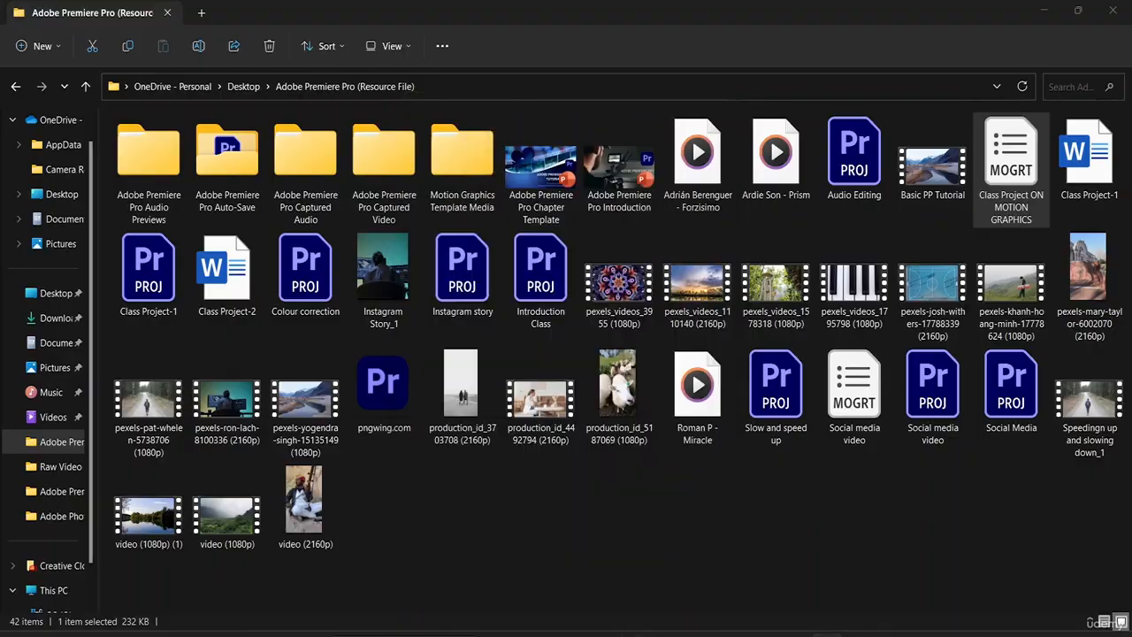